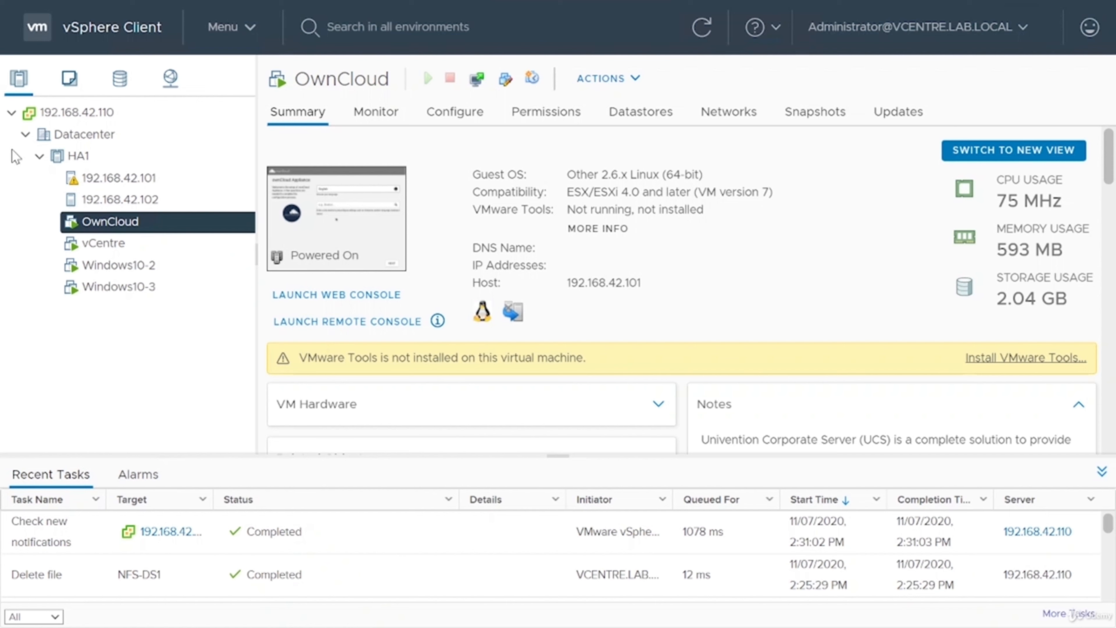
Start a new vApp in the HA1 cluster, naming it MyApp and placing it in Datacenter.
right_click(76, 156)
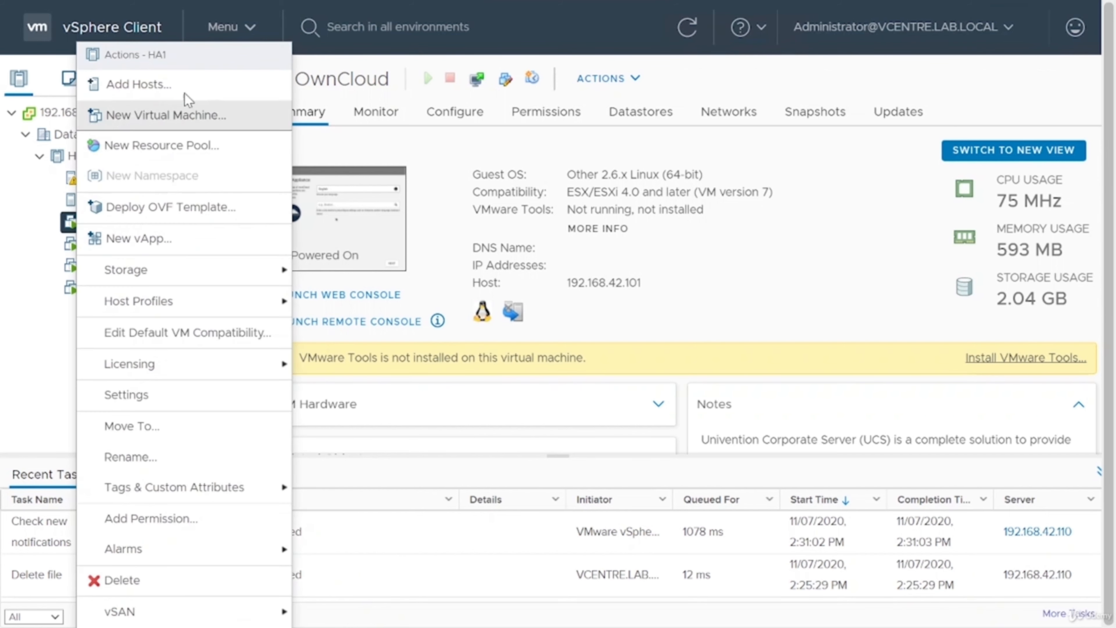
click(189, 239)
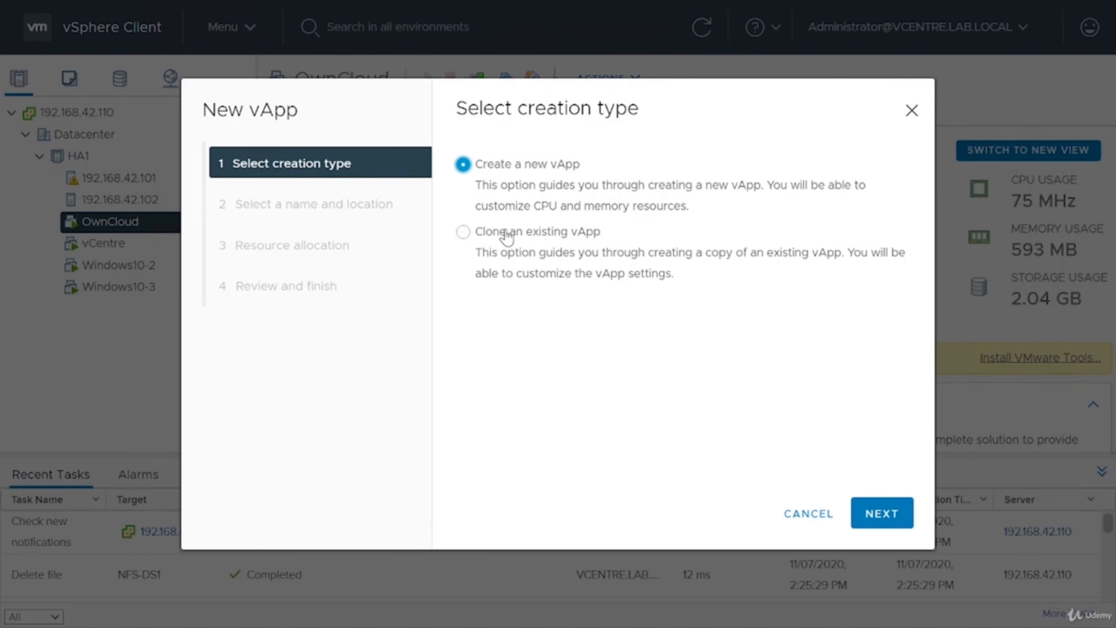
click(895, 510)
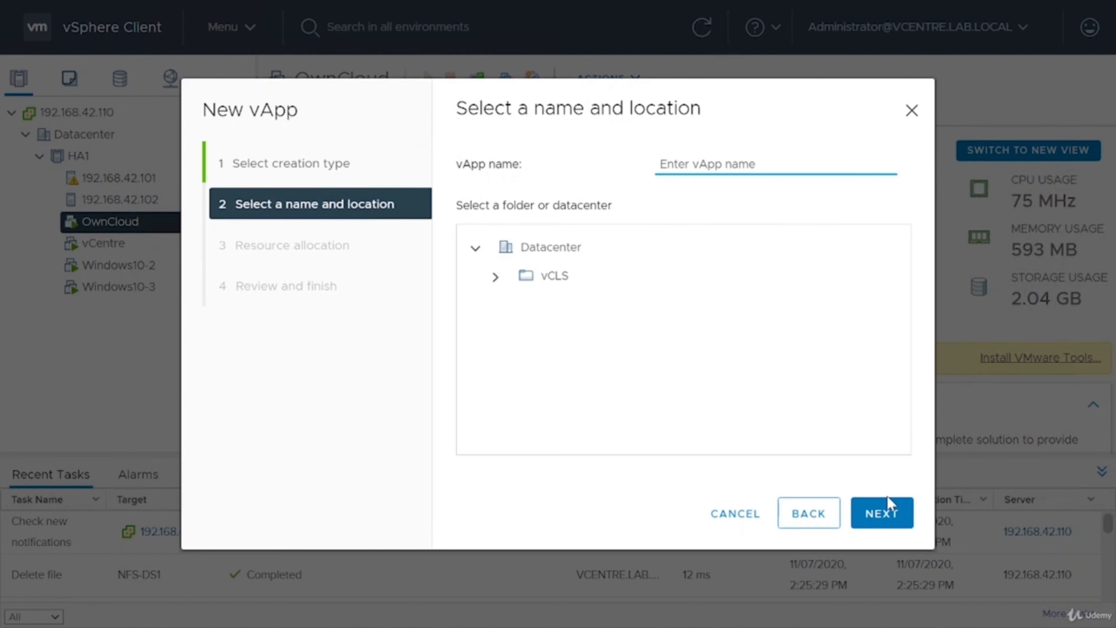
text(MyA)
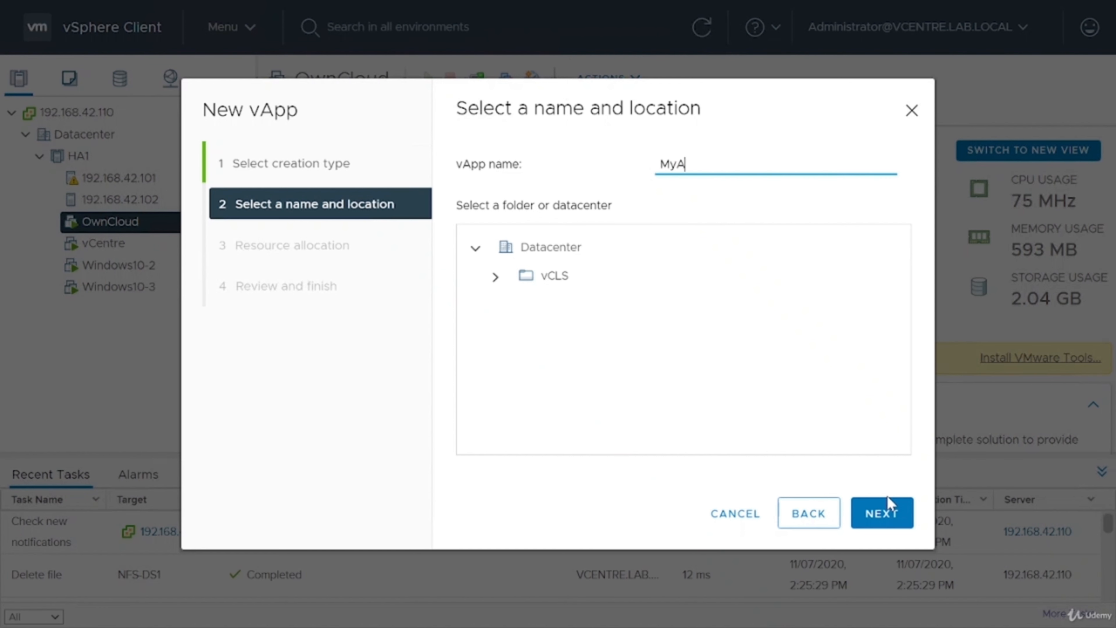
text(pps)
key(BackSpace)
click(572, 250)
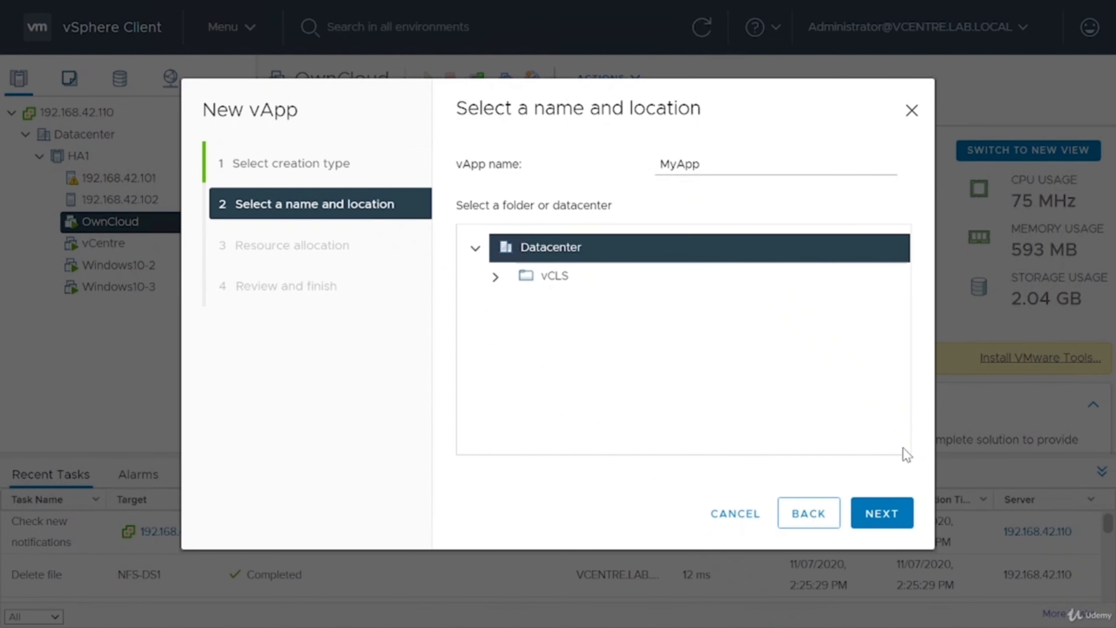
click(892, 511)
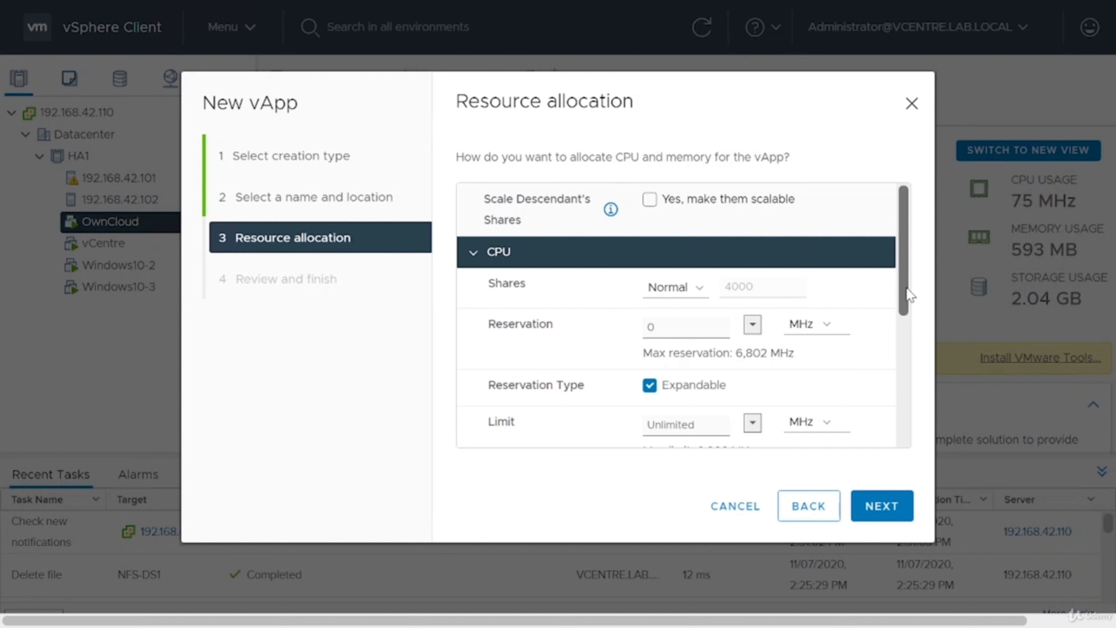
Review the vApp's name, location and default CPU and memory allocation, and finish creating it.
scroll(909, 296, down, 5)
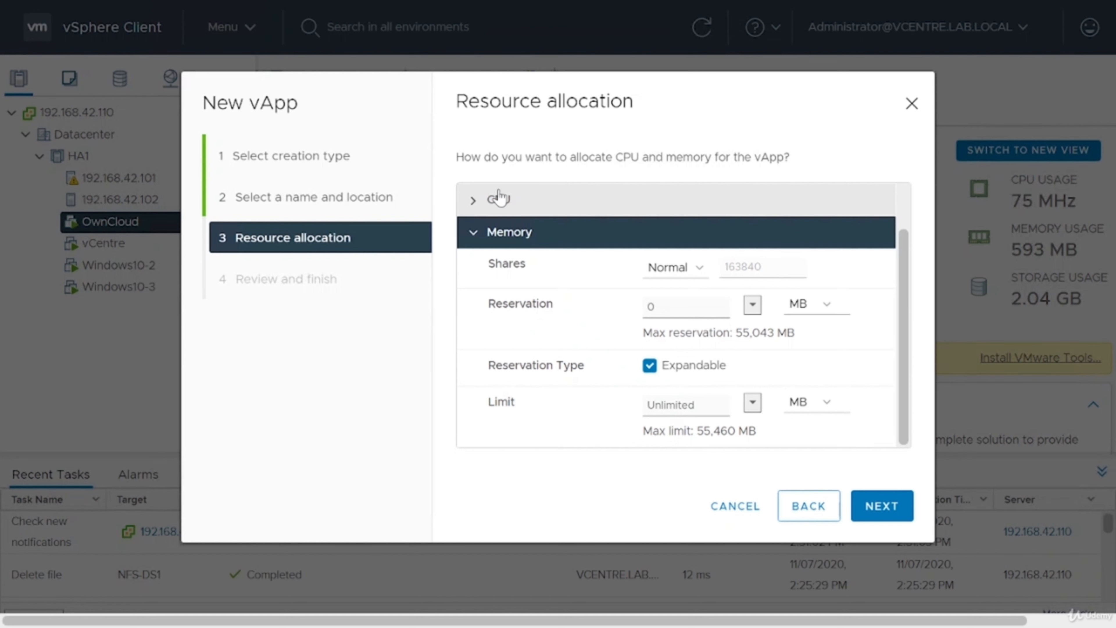
click(468, 202)
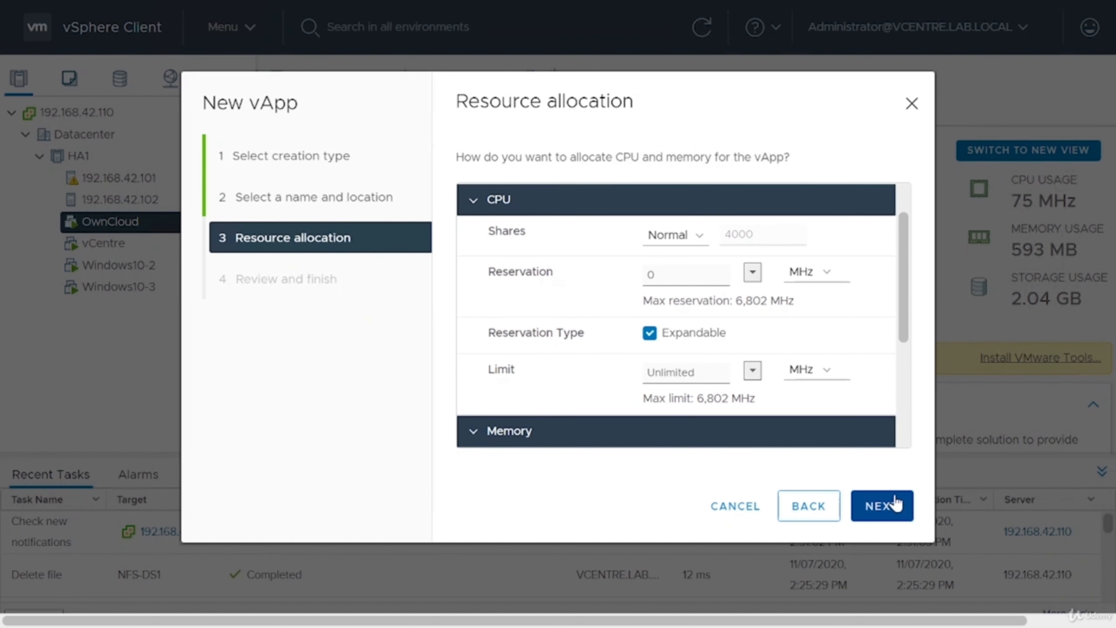
click(892, 505)
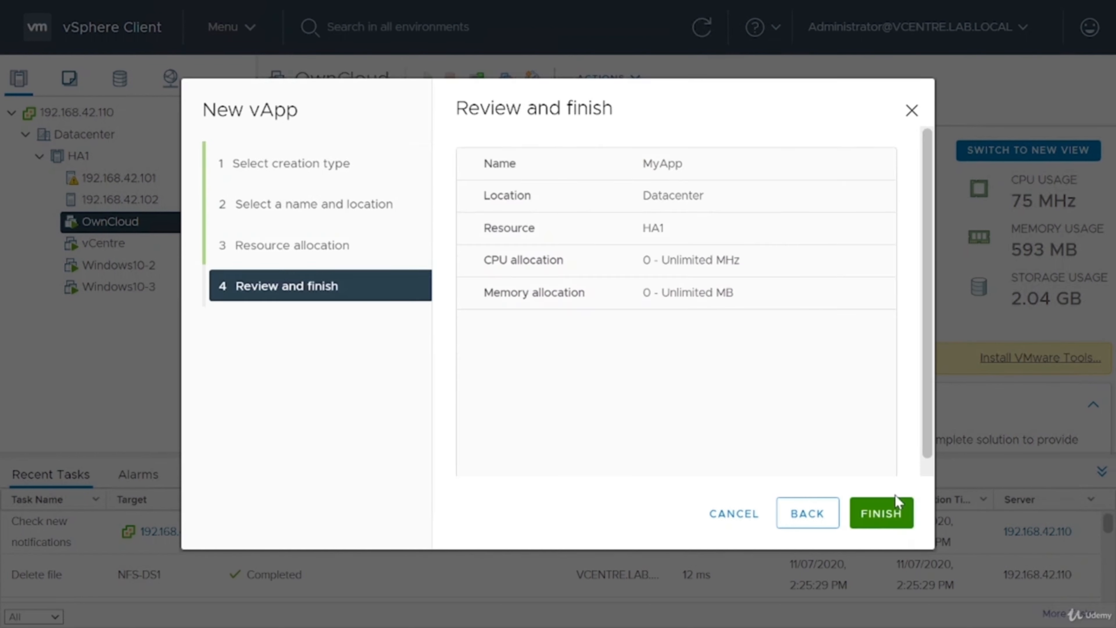
click(817, 515)
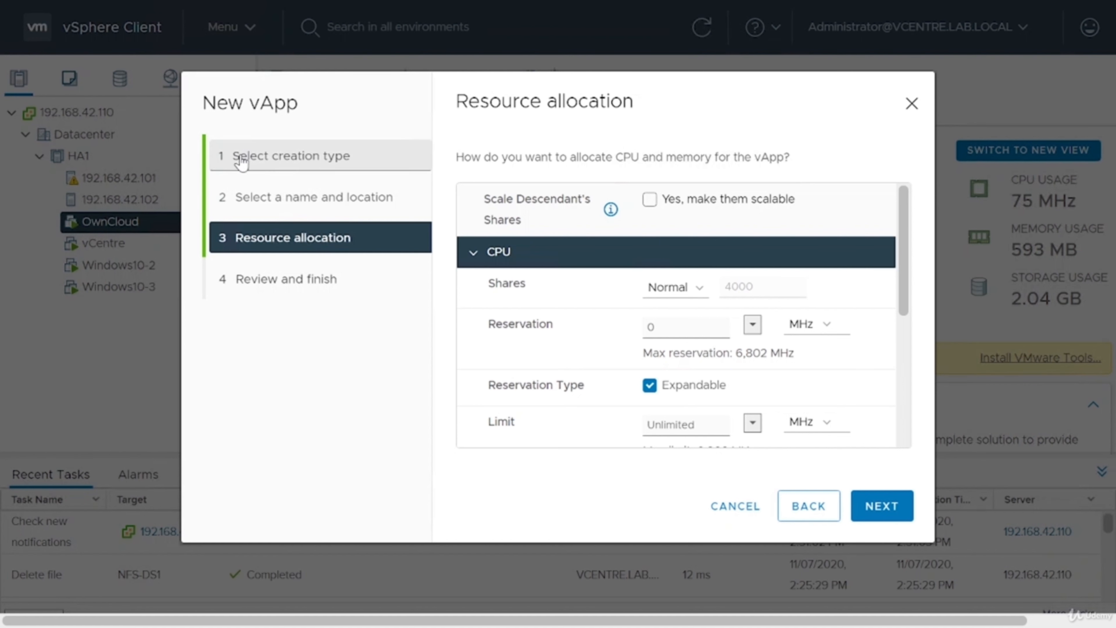
click(339, 212)
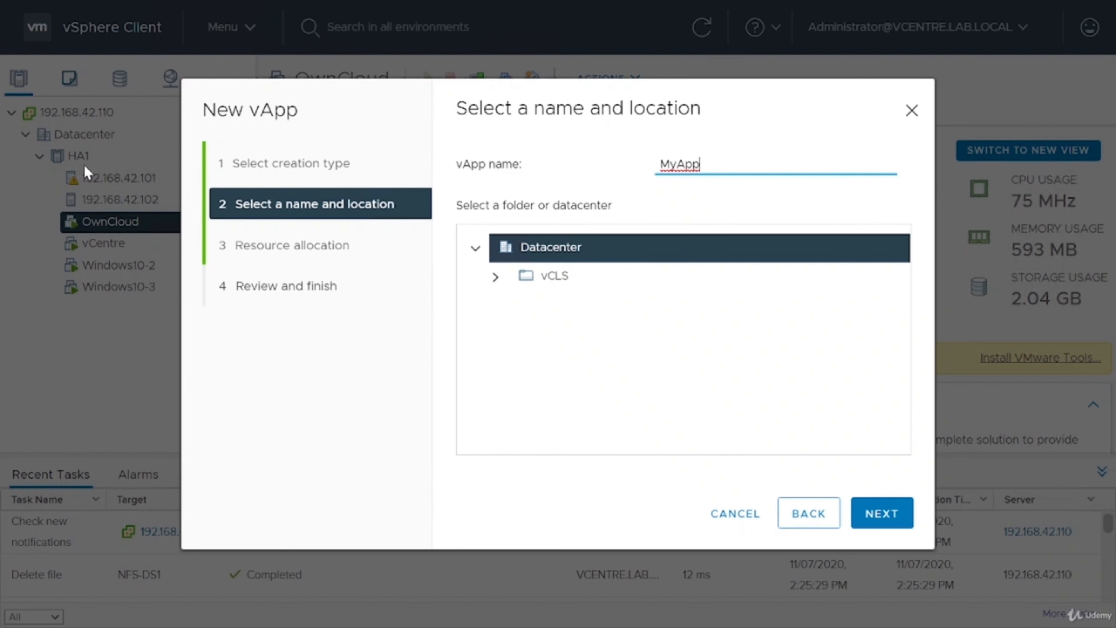
click(302, 255)
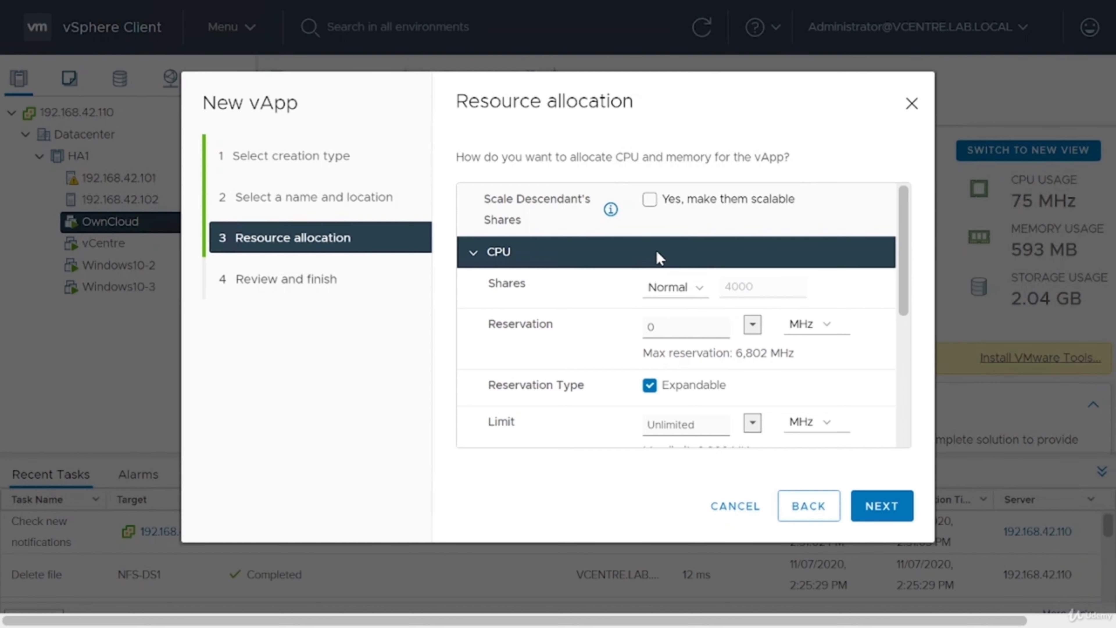
click(883, 515)
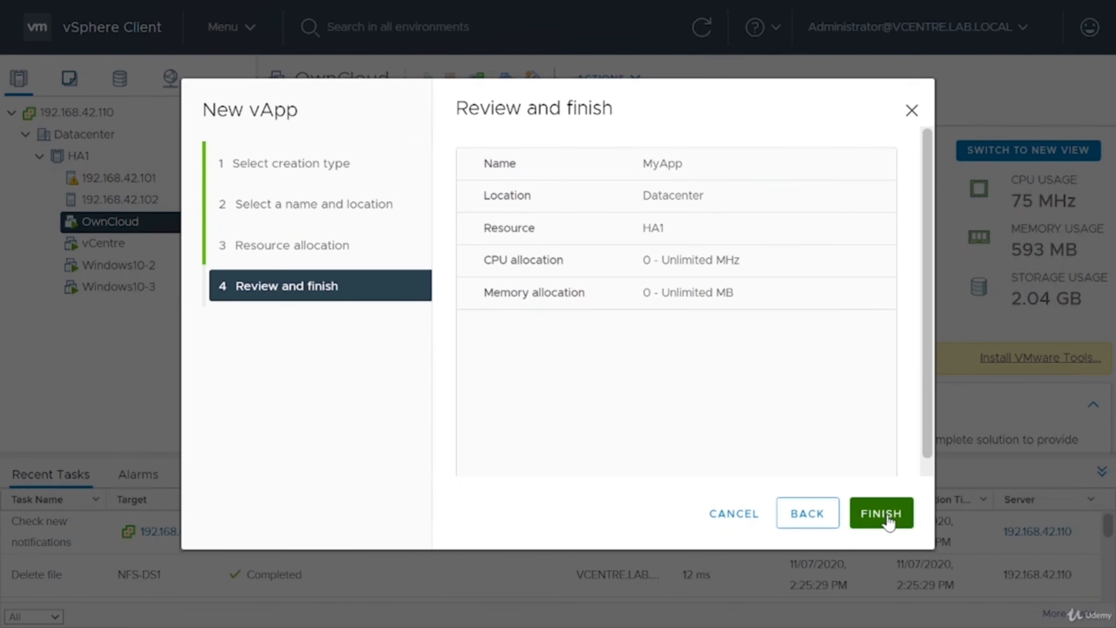
click(886, 519)
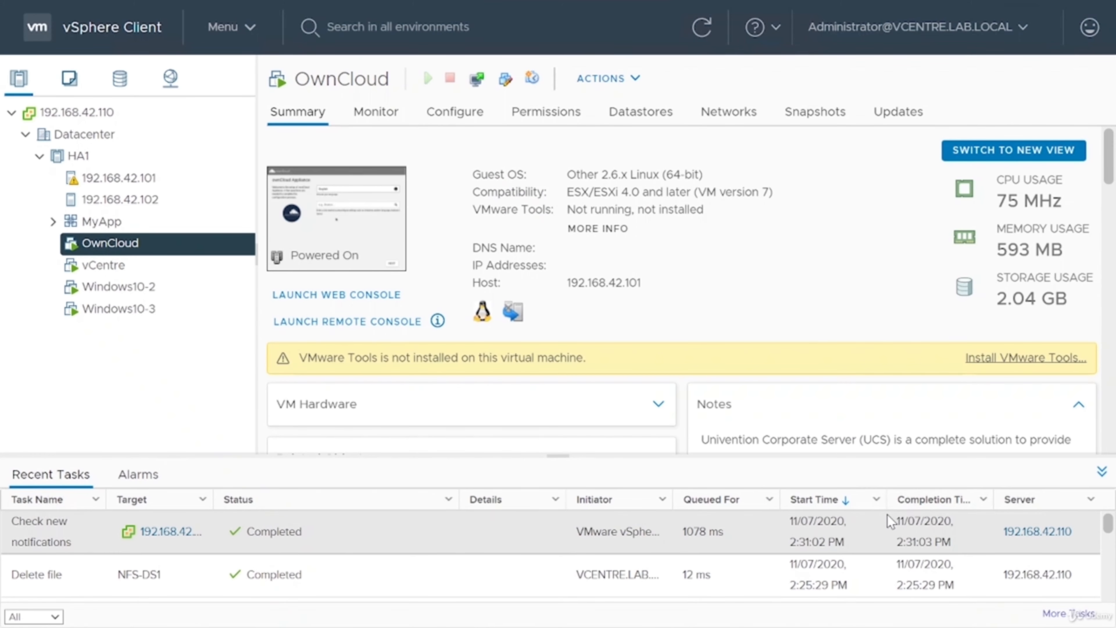
Move the vCentre and Windows10-2 virtual machines into the MyApp vApp.
click(53, 220)
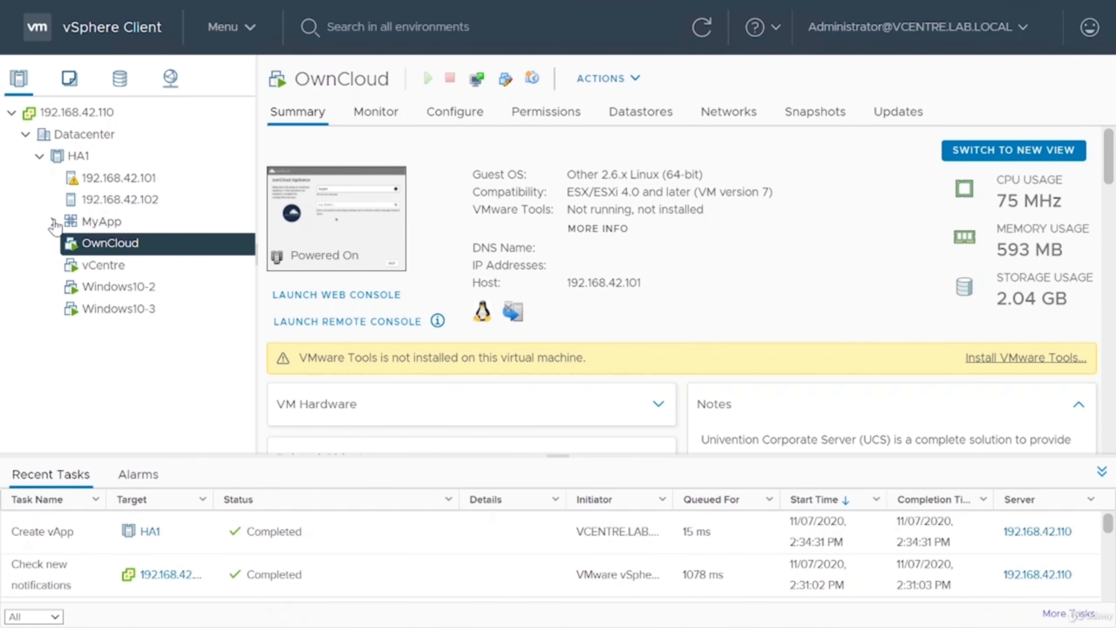
click(123, 284)
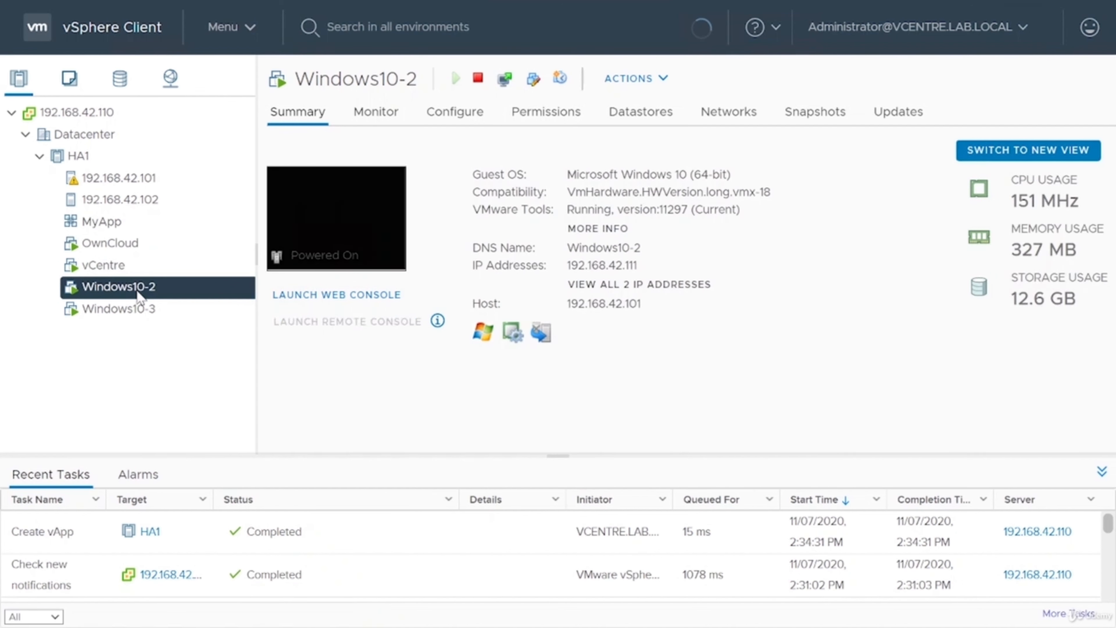
drag(123, 280, 94, 216)
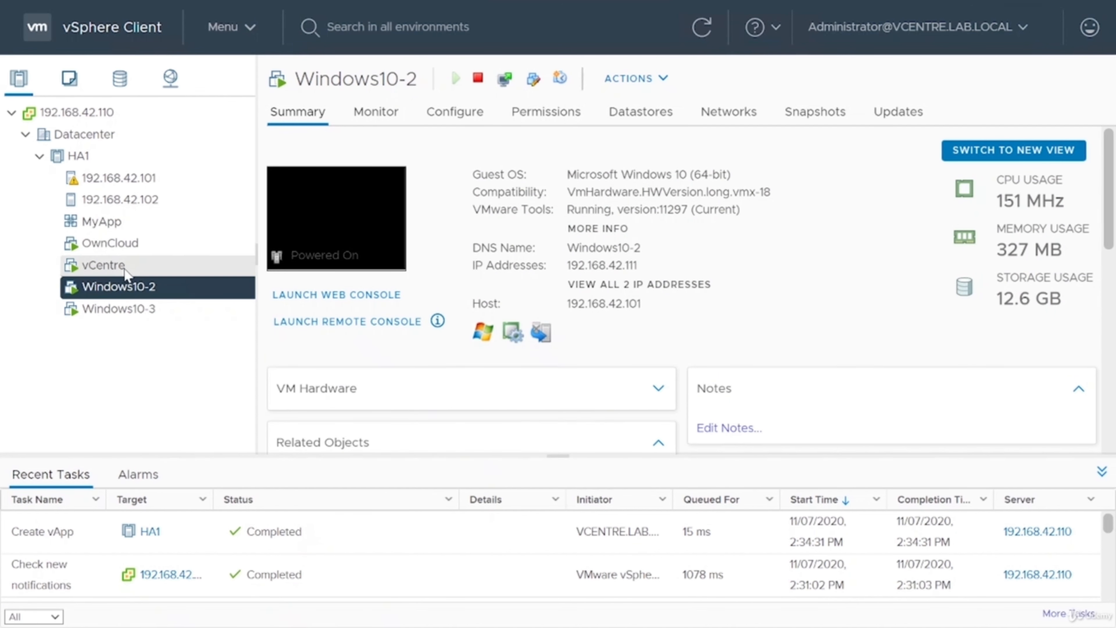
drag(126, 289, 99, 224)
drag(124, 293, 107, 225)
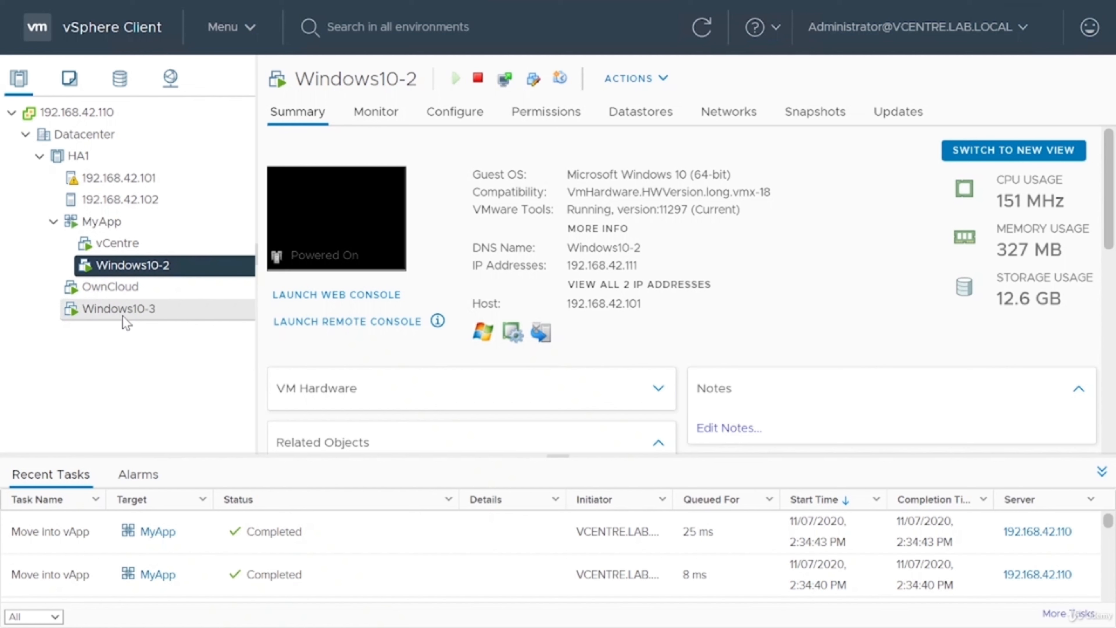
Return the vCentre virtual machine to the HA1 cluster and move Windows10-3 into the MyApp vApp.
drag(118, 243, 79, 163)
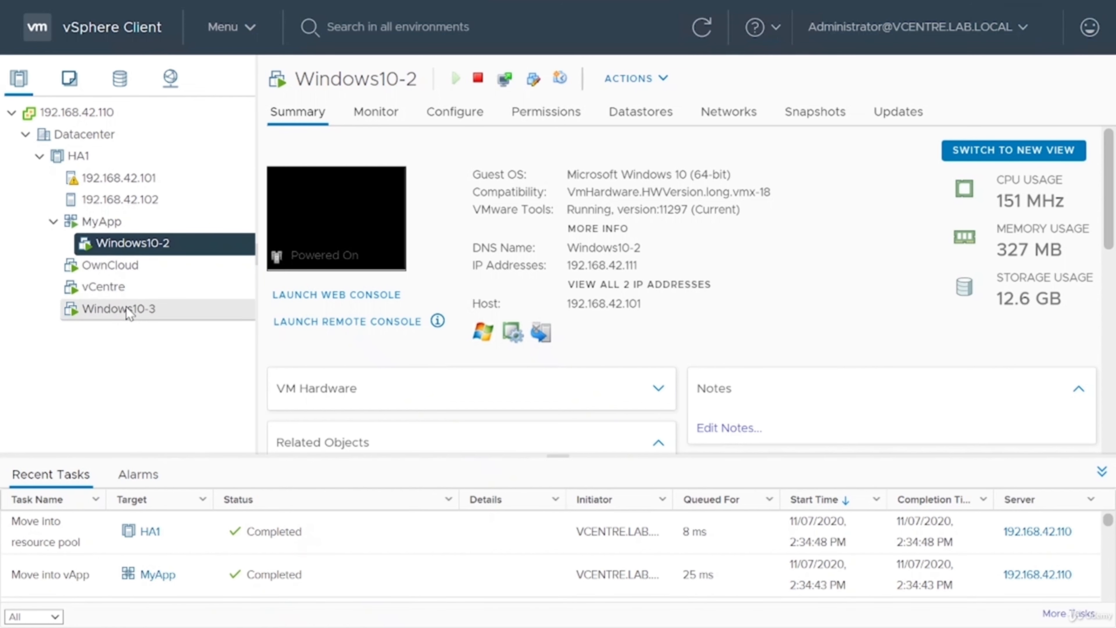
click(115, 309)
drag(110, 280, 107, 220)
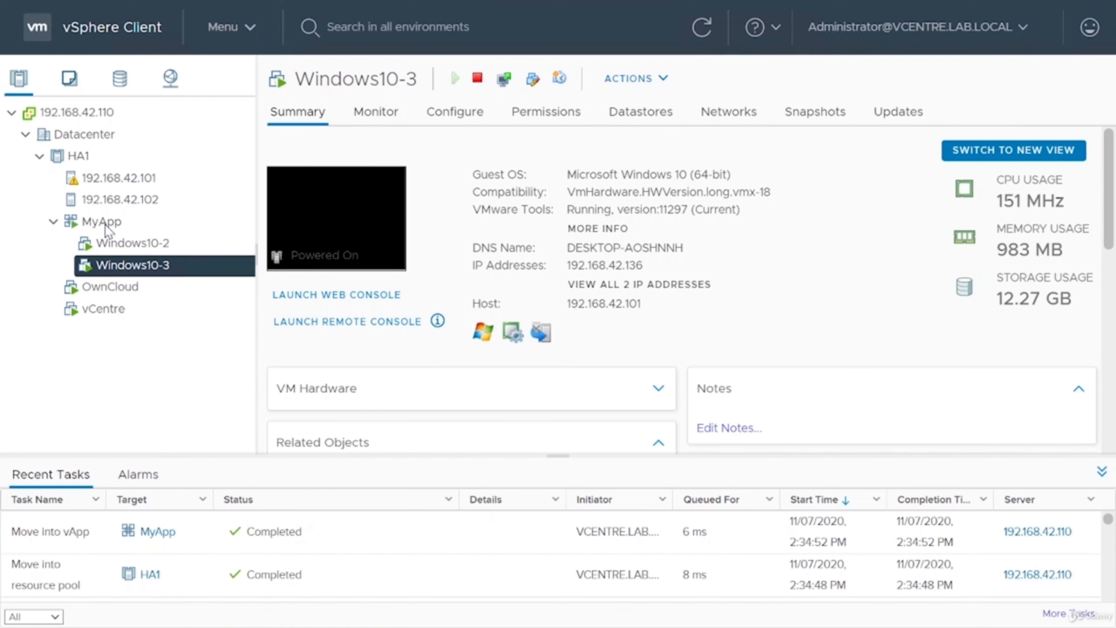
Open the MyApp vApp's settings for editing, look over its CPU and memory resources, and go to its start order.
right_click(105, 225)
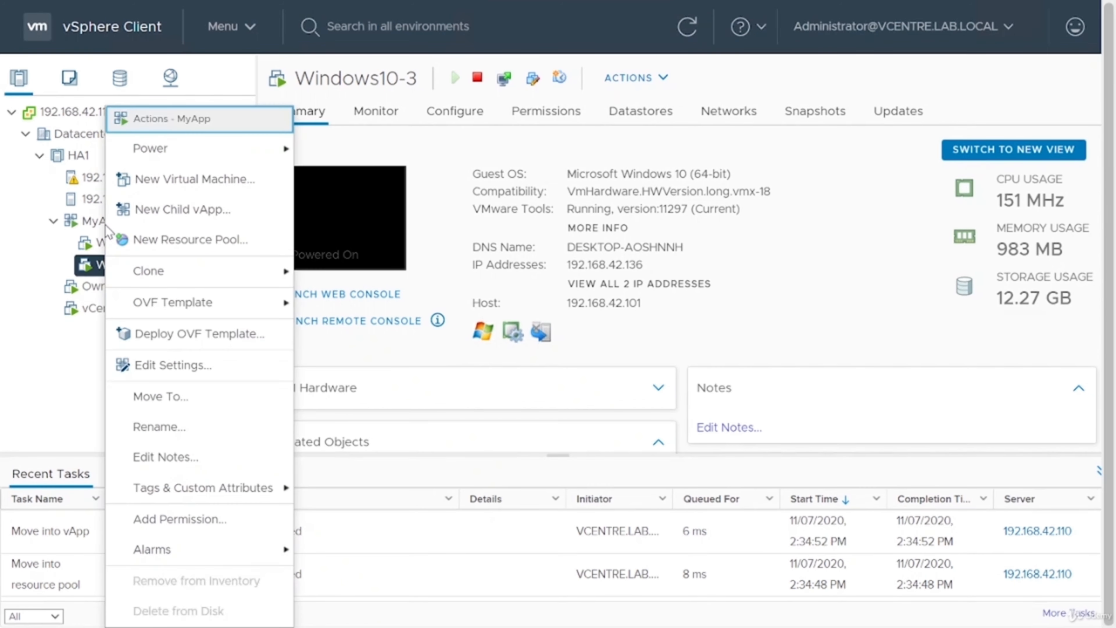
click(201, 366)
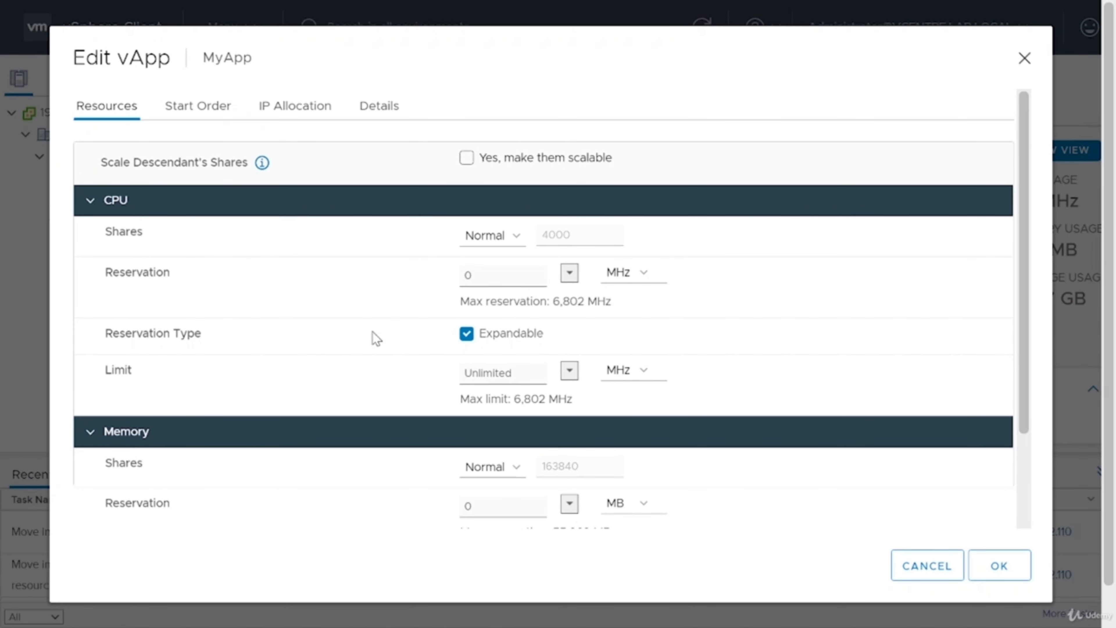
scroll(376, 338, down, 3)
scroll(377, 343, up, 3)
click(201, 113)
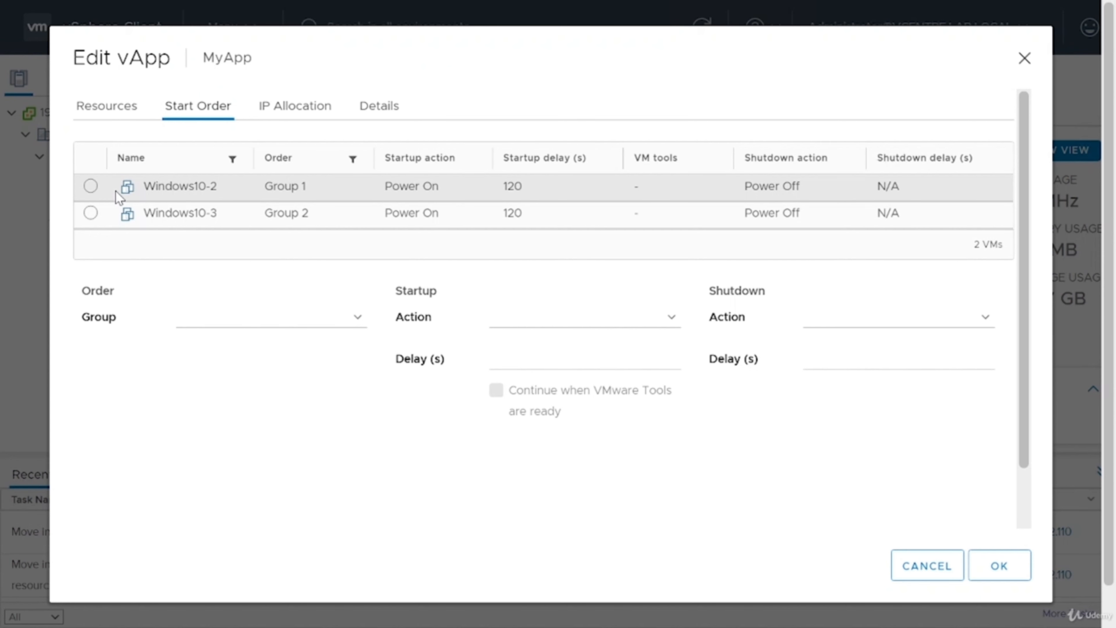
Compare the start order settings of Windows10-2 and Windows10-3.
click(90, 186)
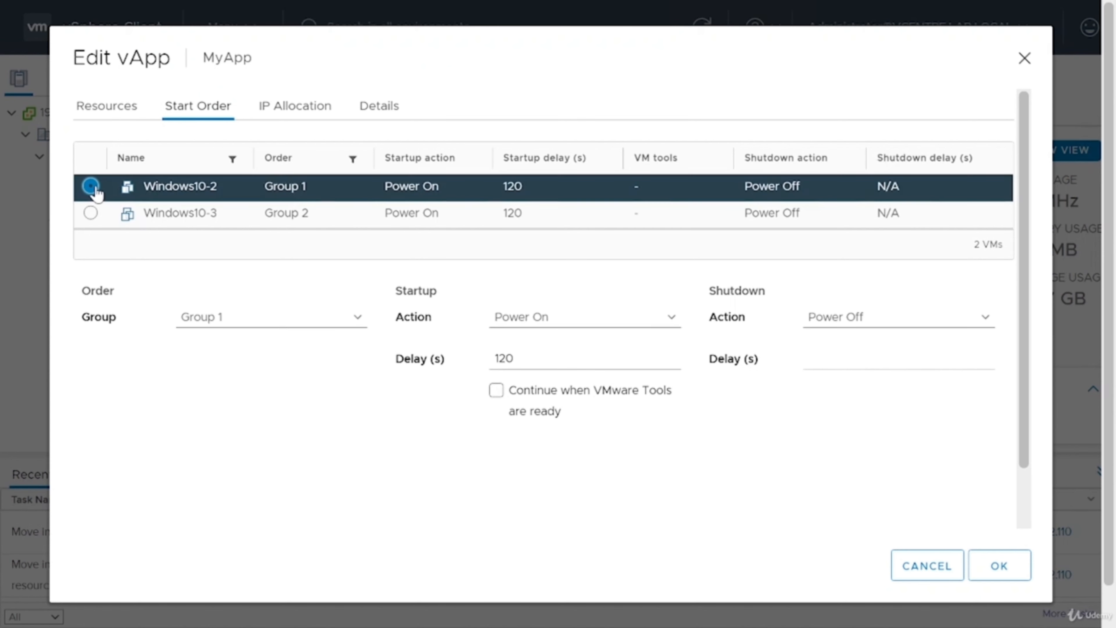
click(266, 324)
click(267, 212)
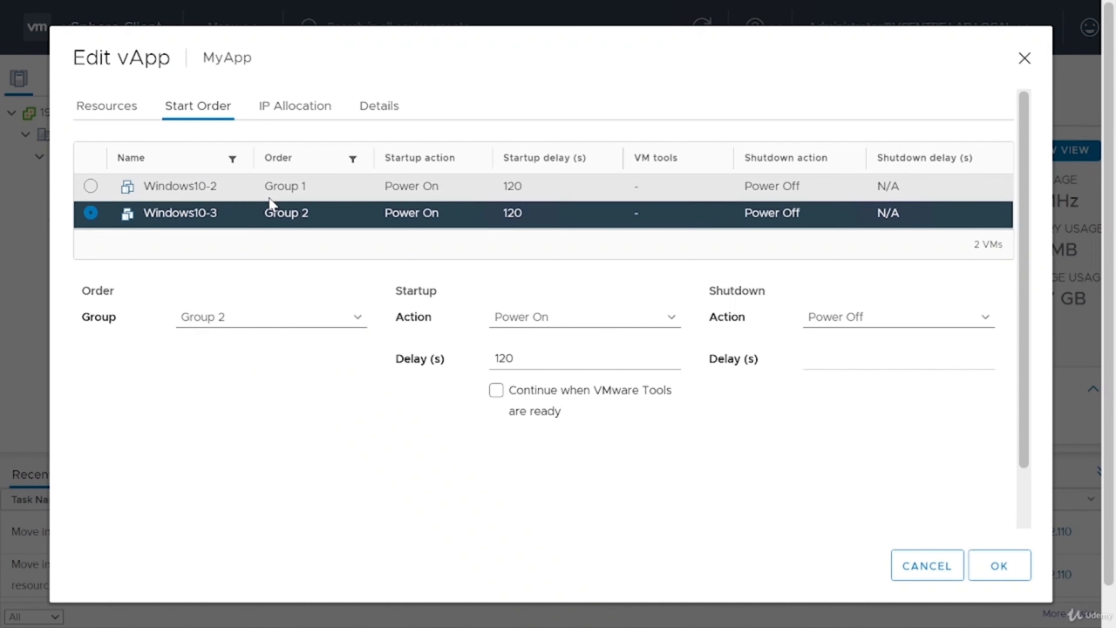
click(270, 197)
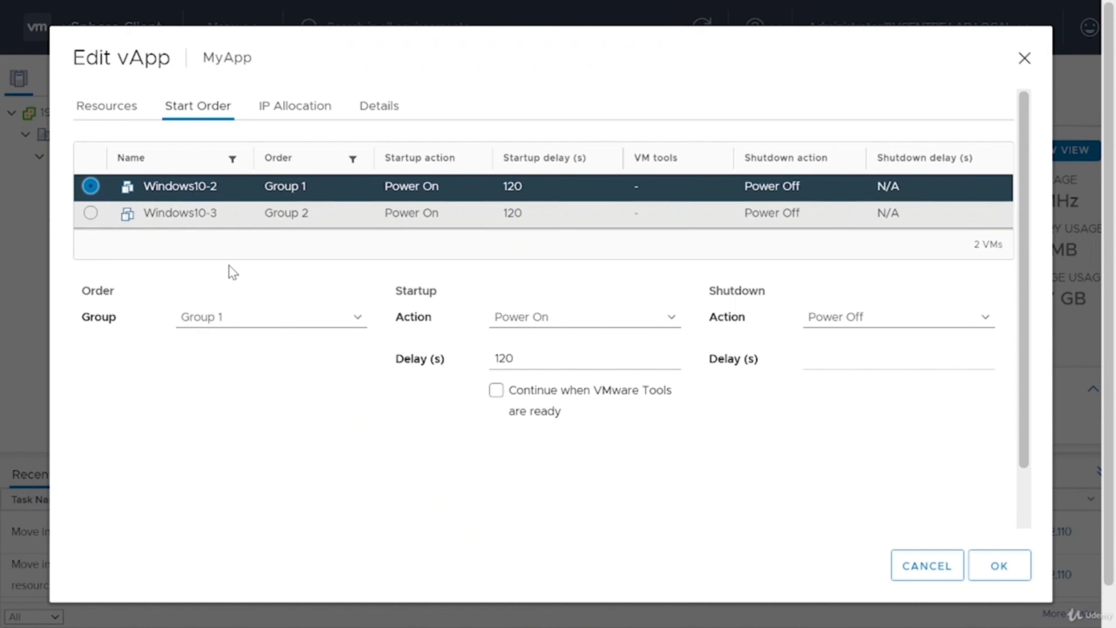
Try different start order groups for Windows10-3: Group 1, Group 2 and Group 3.
click(145, 220)
click(228, 324)
click(237, 342)
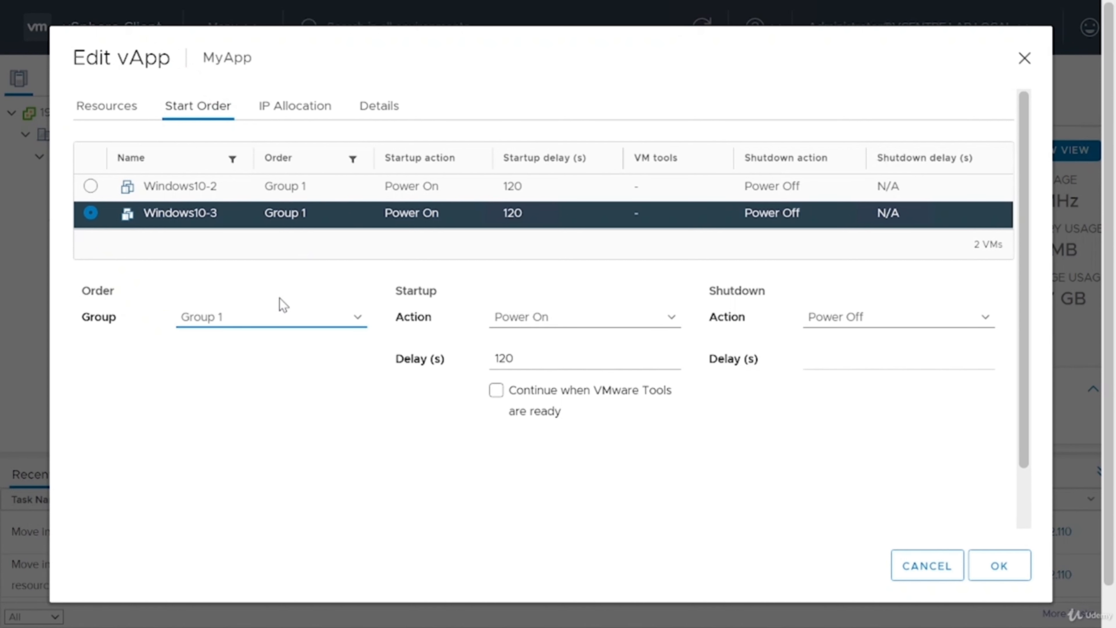
click(279, 315)
click(255, 370)
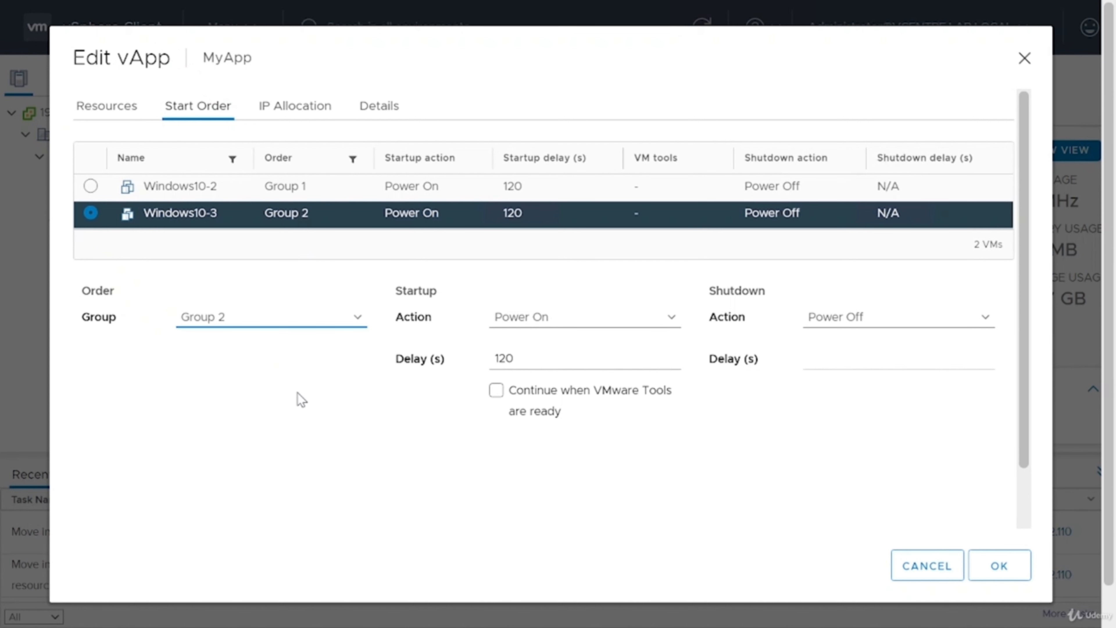
click(304, 324)
click(266, 404)
Set the shutdown action of both Windows10-3 and Windows10-2 to Guest Shutdown.
click(553, 321)
click(872, 329)
click(873, 330)
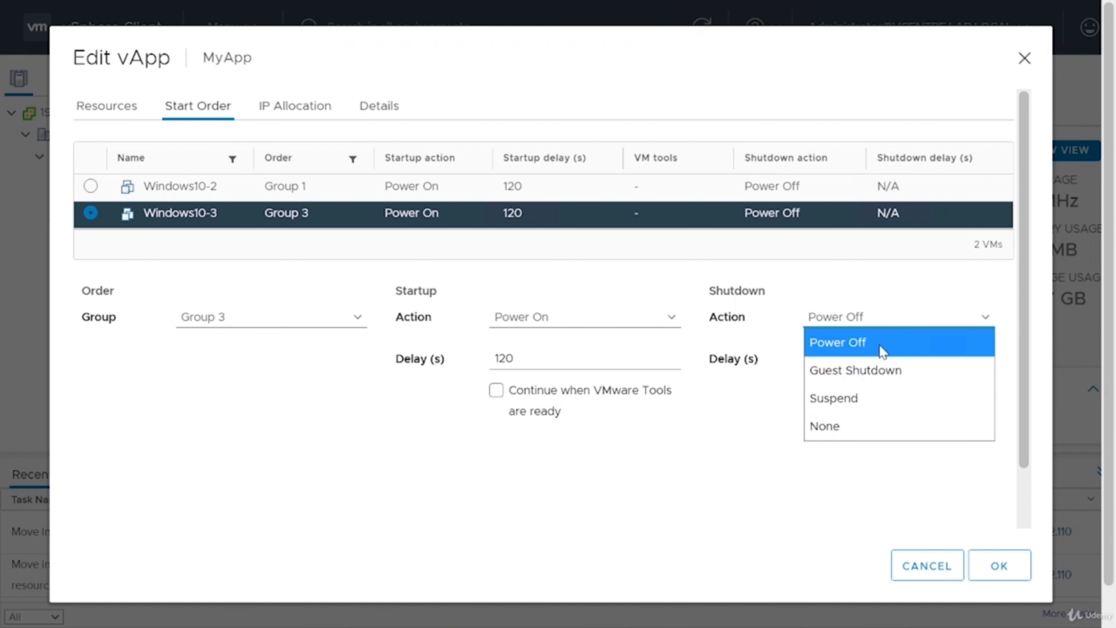
click(872, 376)
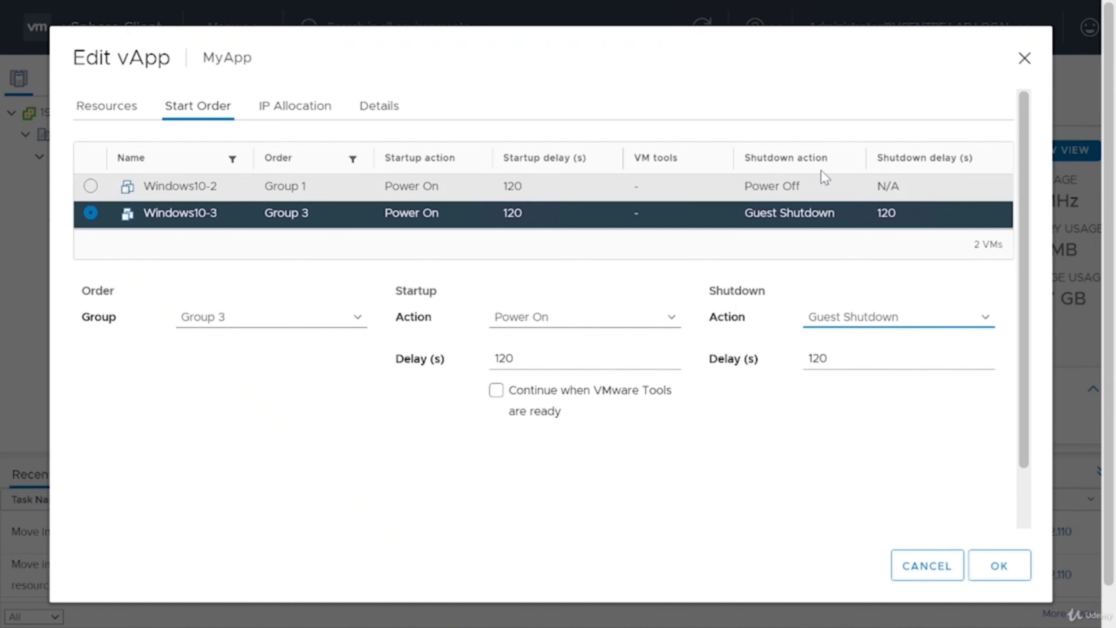
click(817, 188)
click(840, 323)
click(855, 378)
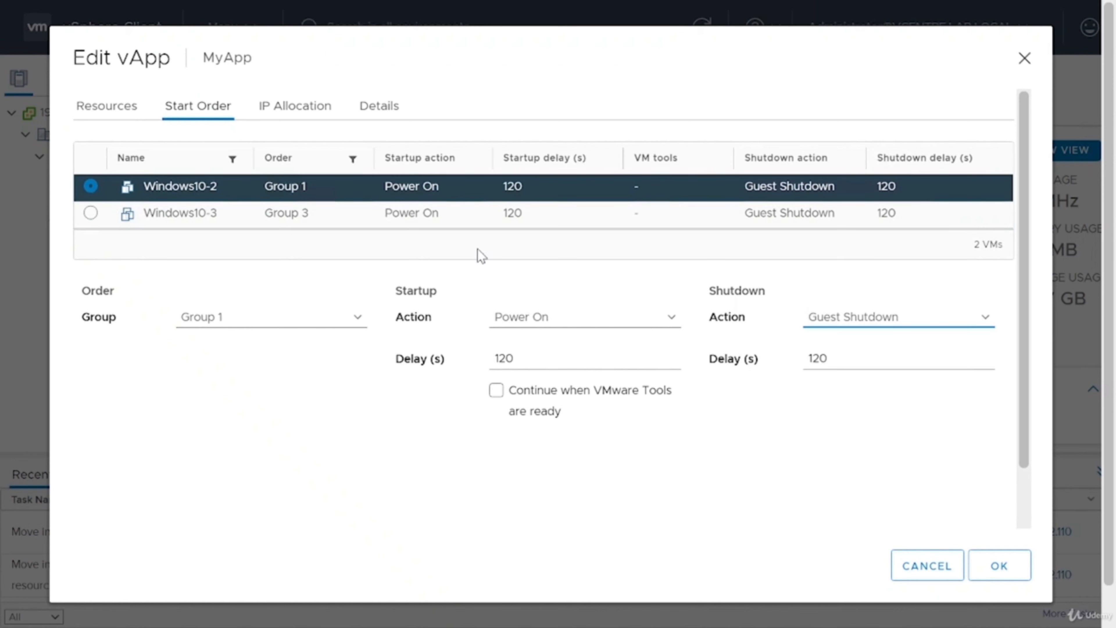
Assign Windows10-3 to start order Group 2.
click(342, 215)
click(316, 318)
click(279, 369)
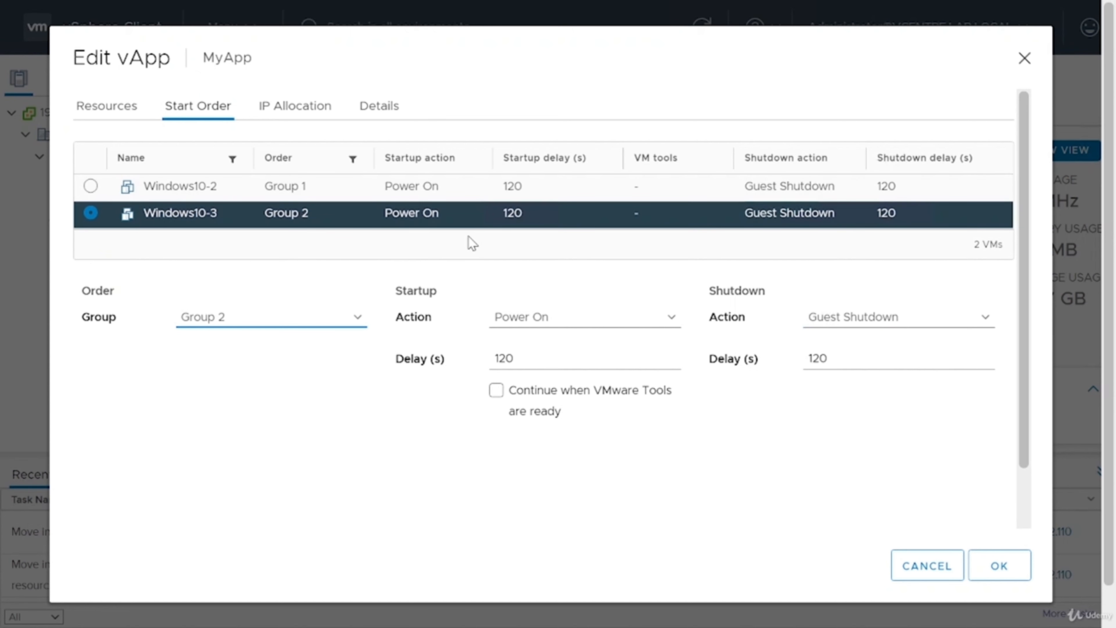
Try the startup option to continue when VMware Tools are ready on Windows10-3, and switch it off again.
click(416, 199)
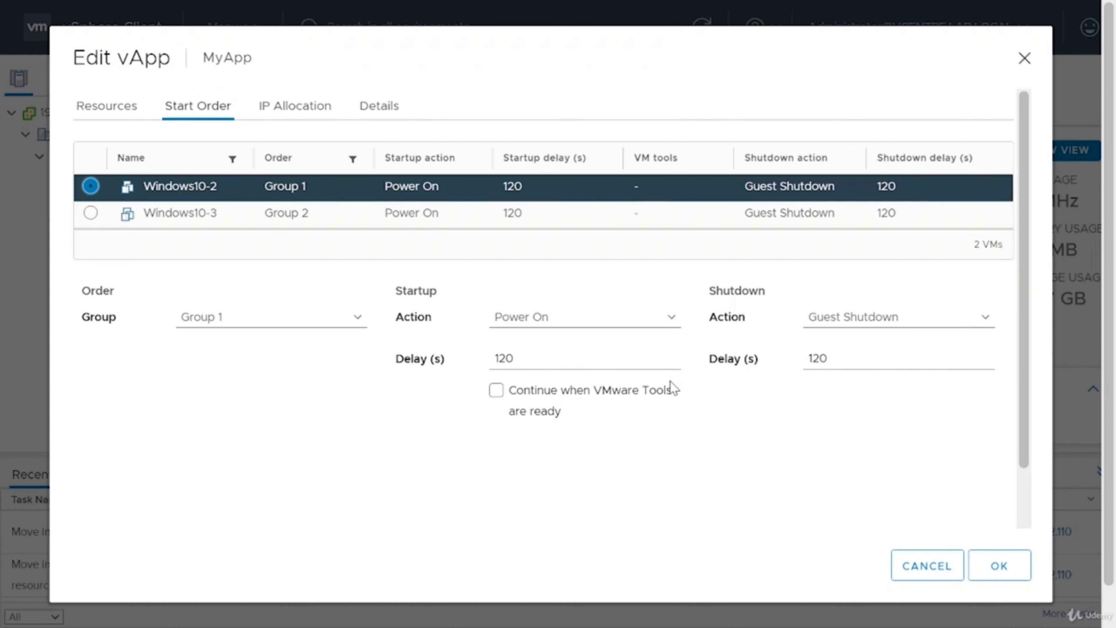
click(536, 223)
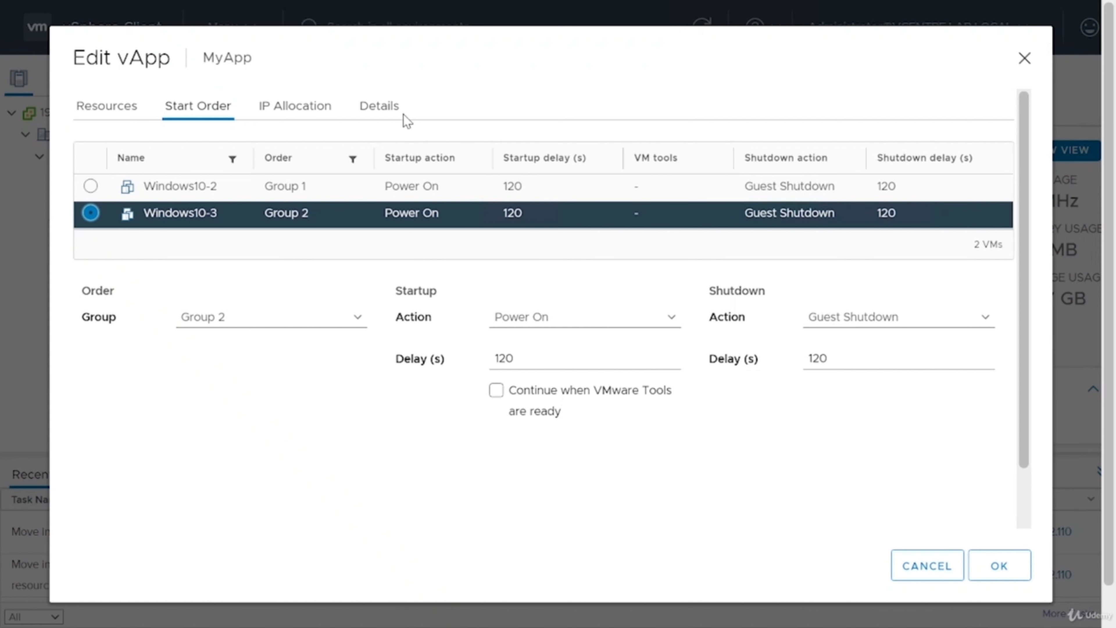
click(530, 393)
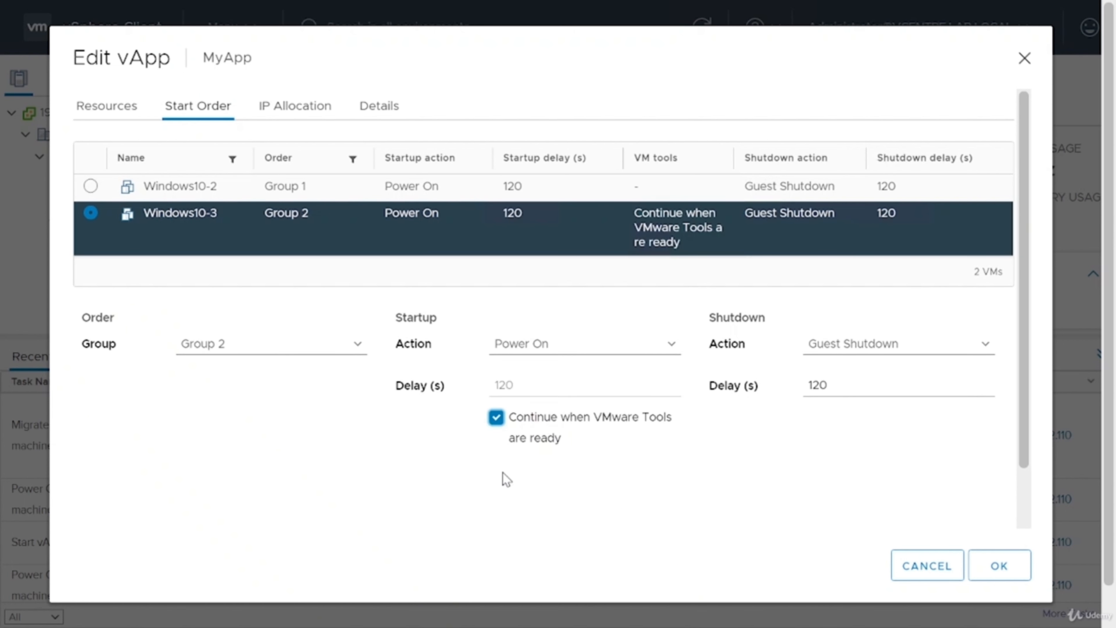
click(500, 417)
Switch on the startup option to continue when VMware Tools are ready for Windows10-3.
drag(520, 359, 471, 359)
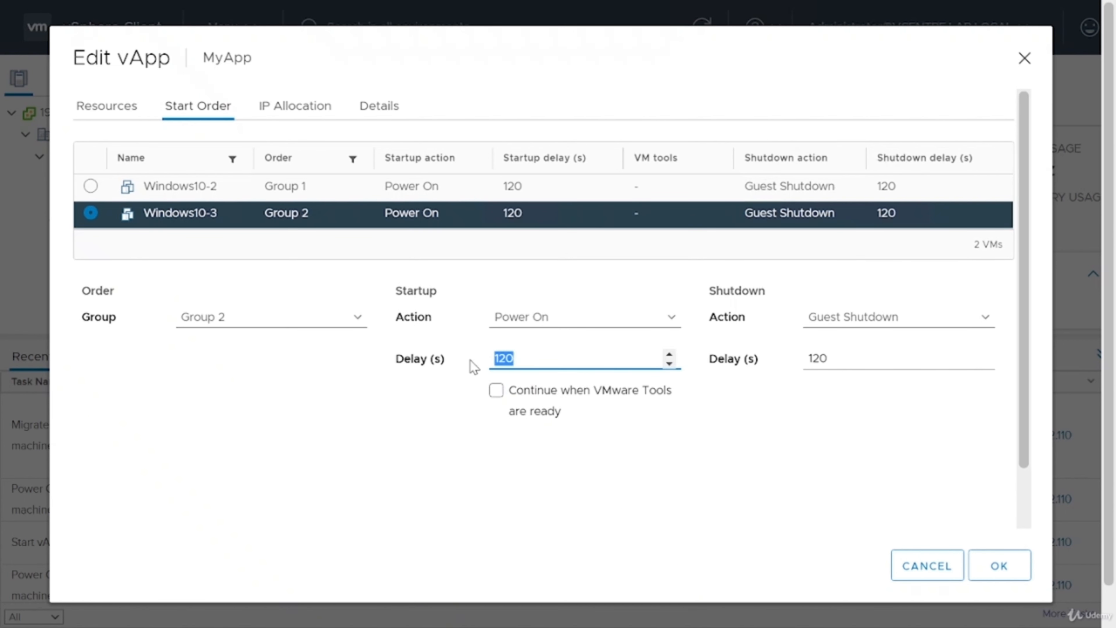
click(460, 433)
click(495, 395)
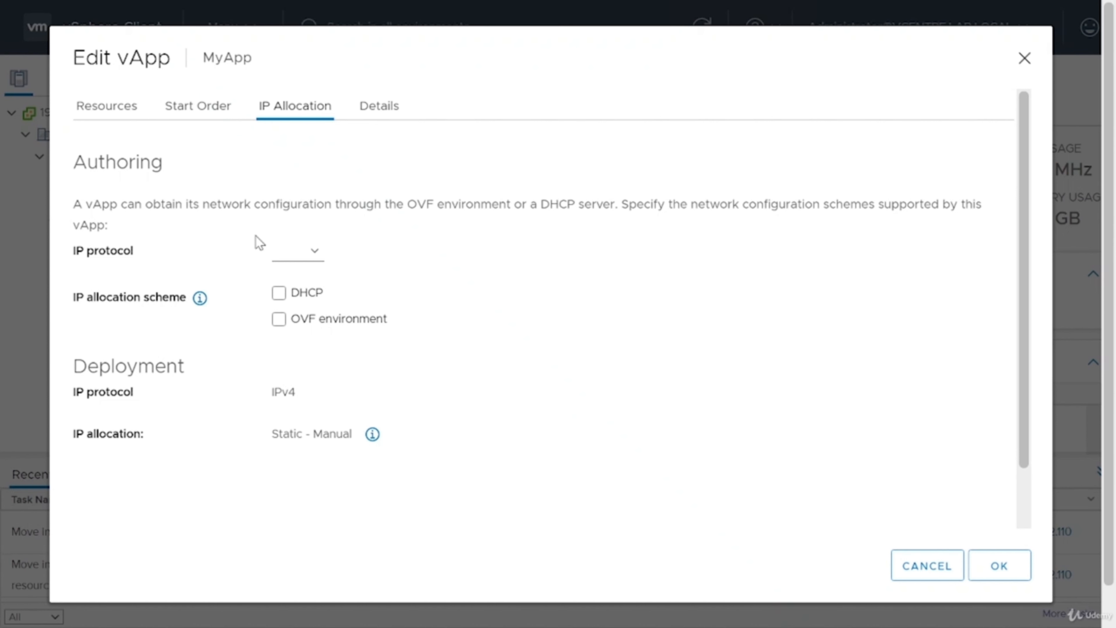
Set the vApp's IP protocol to IPv4, try the DHCP allocation scheme and switch DHCP off again.
click(312, 249)
click(310, 275)
click(280, 294)
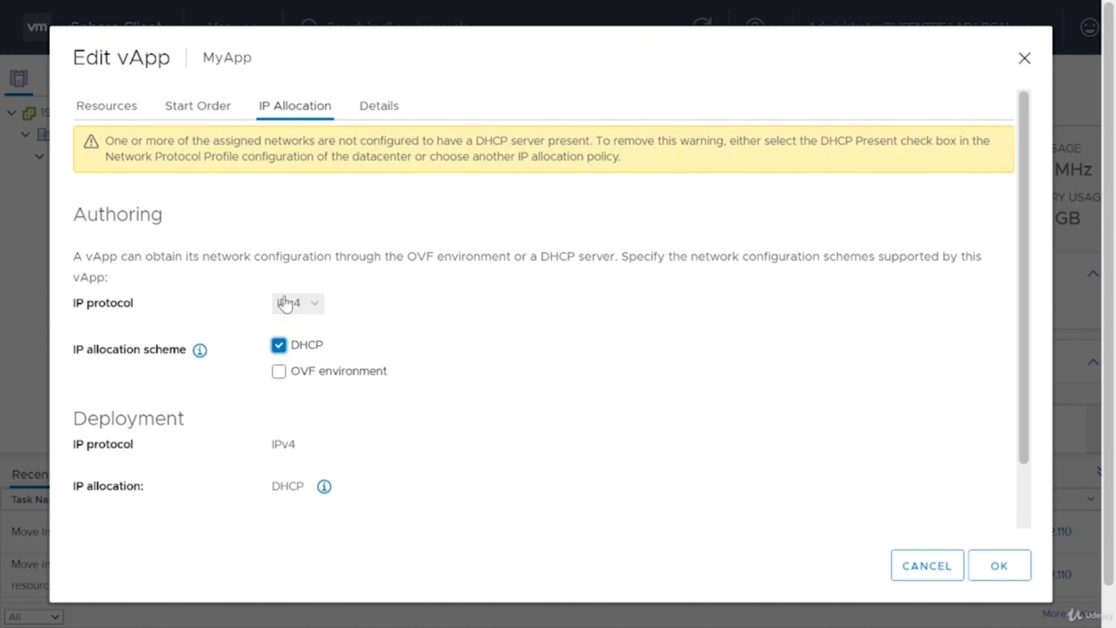
drag(632, 163, 97, 147)
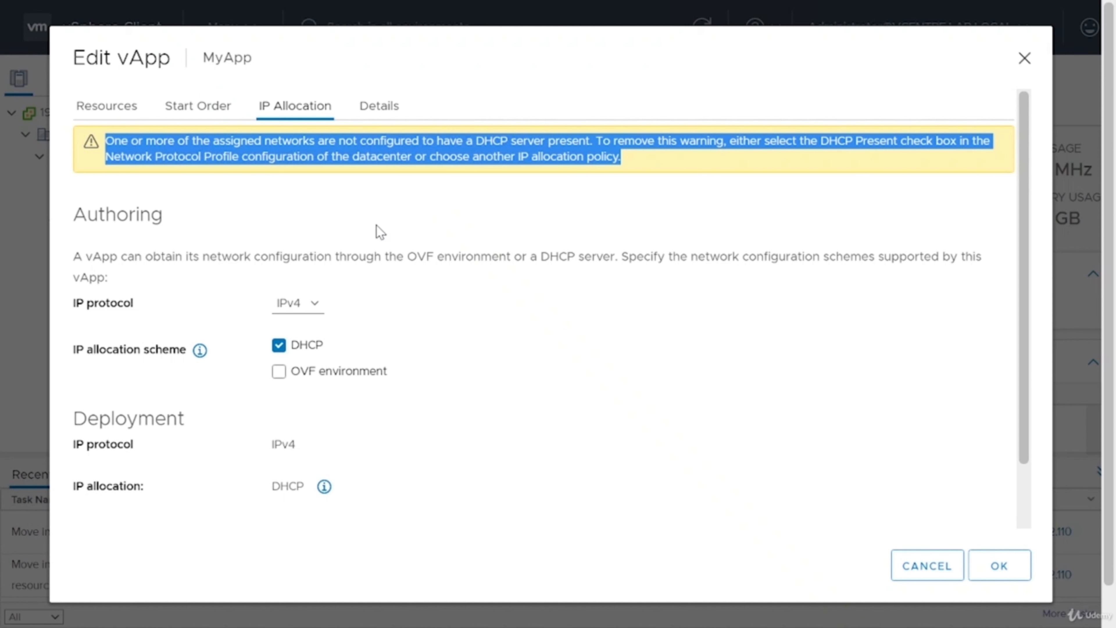
click(278, 345)
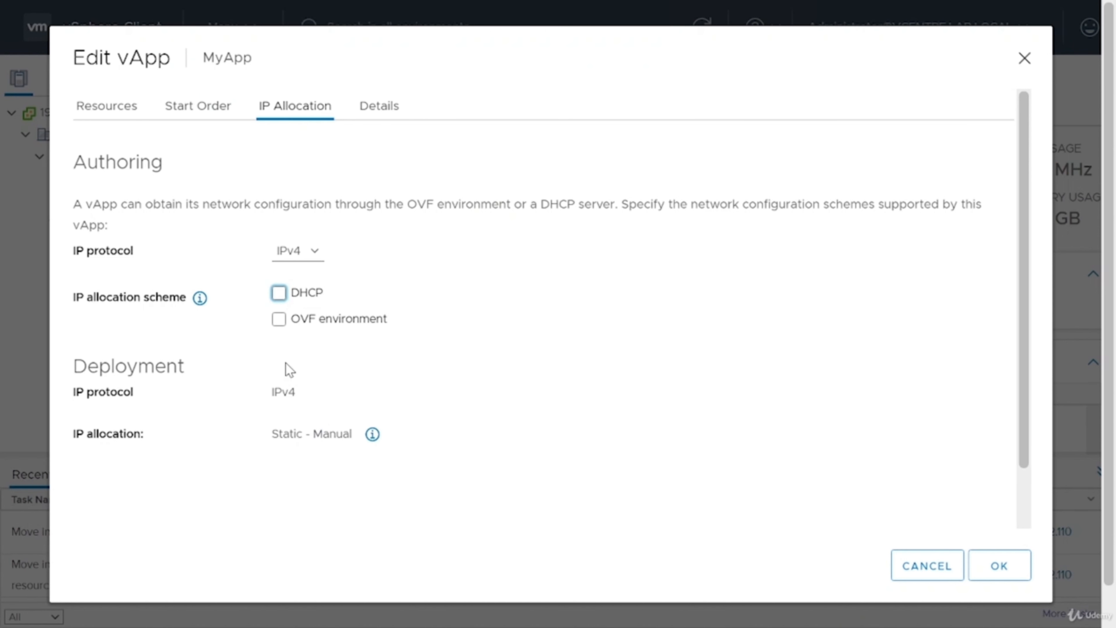
Try the OVF environment scheme with Static - IP Pool allocation, and discard the vApp edits.
click(278, 319)
click(319, 438)
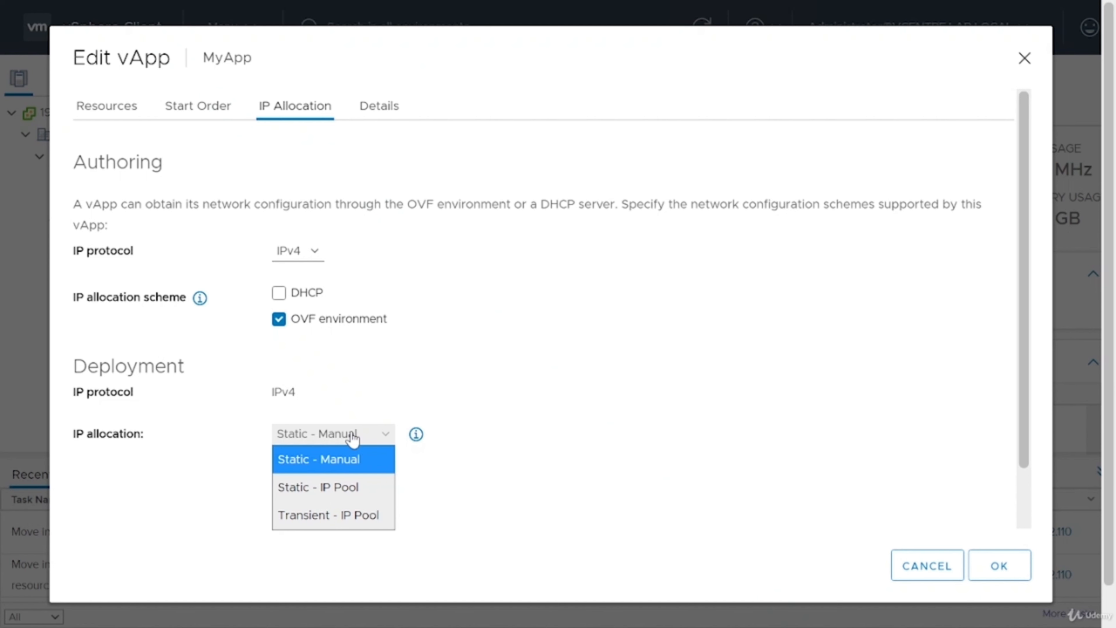
click(351, 488)
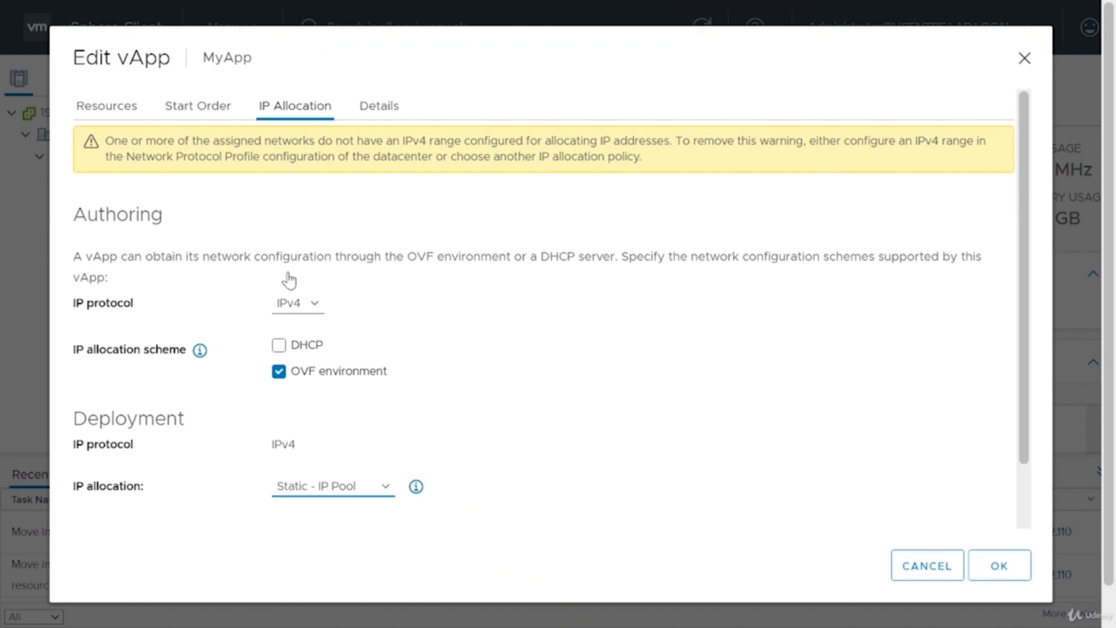
drag(262, 156, 126, 157)
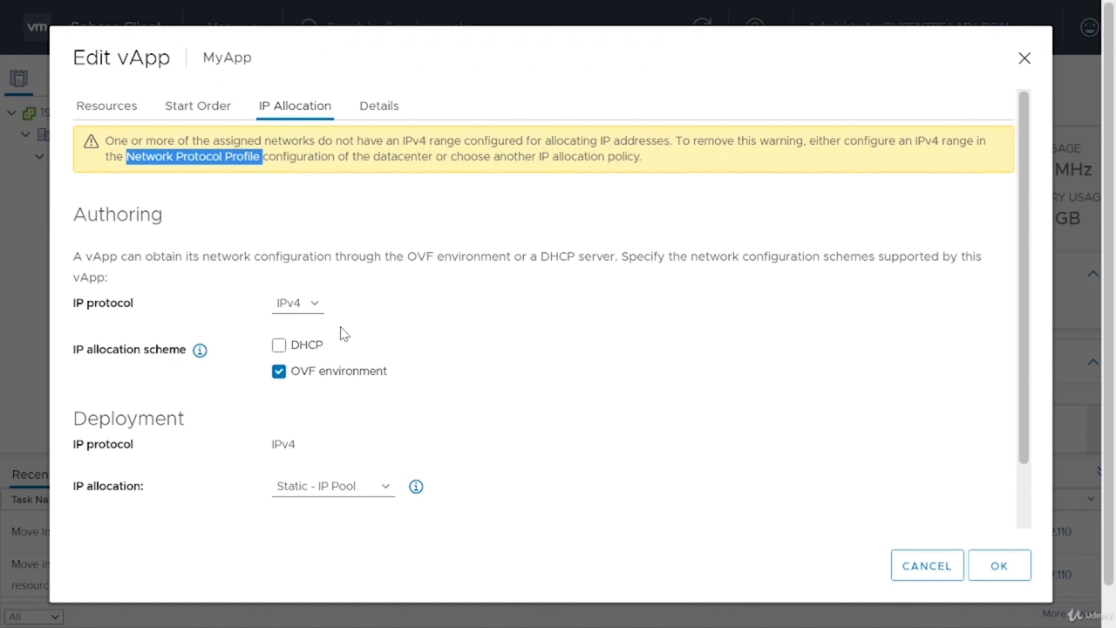
click(916, 569)
Start a network protocol profile named Main Network for the Datacenter and assign VM Network to it.
click(112, 139)
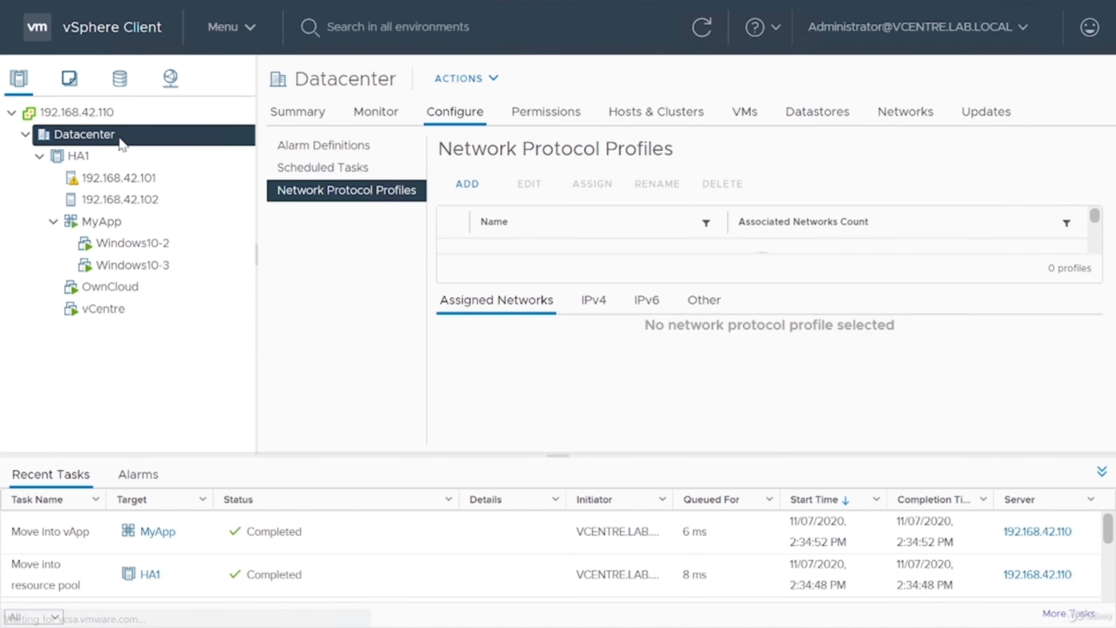
click(371, 198)
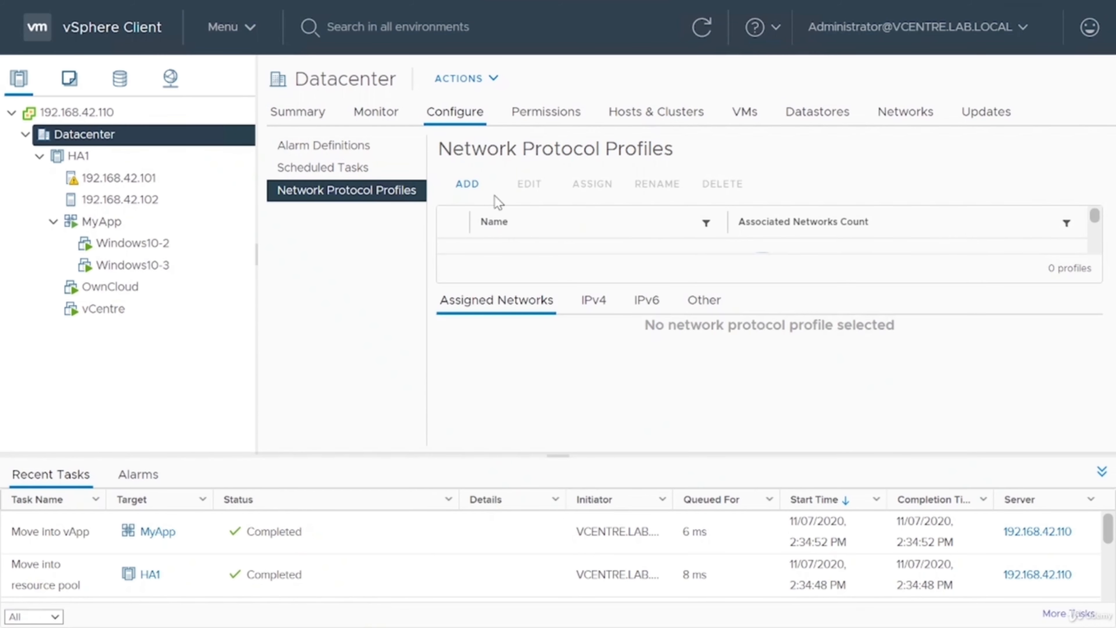
click(468, 184)
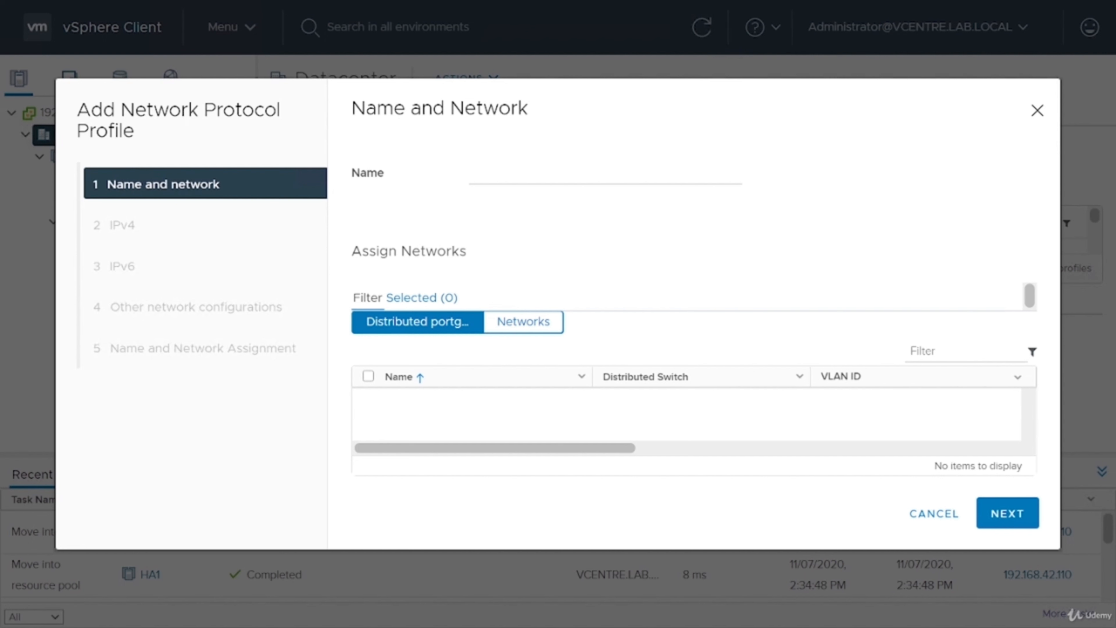
click(479, 173)
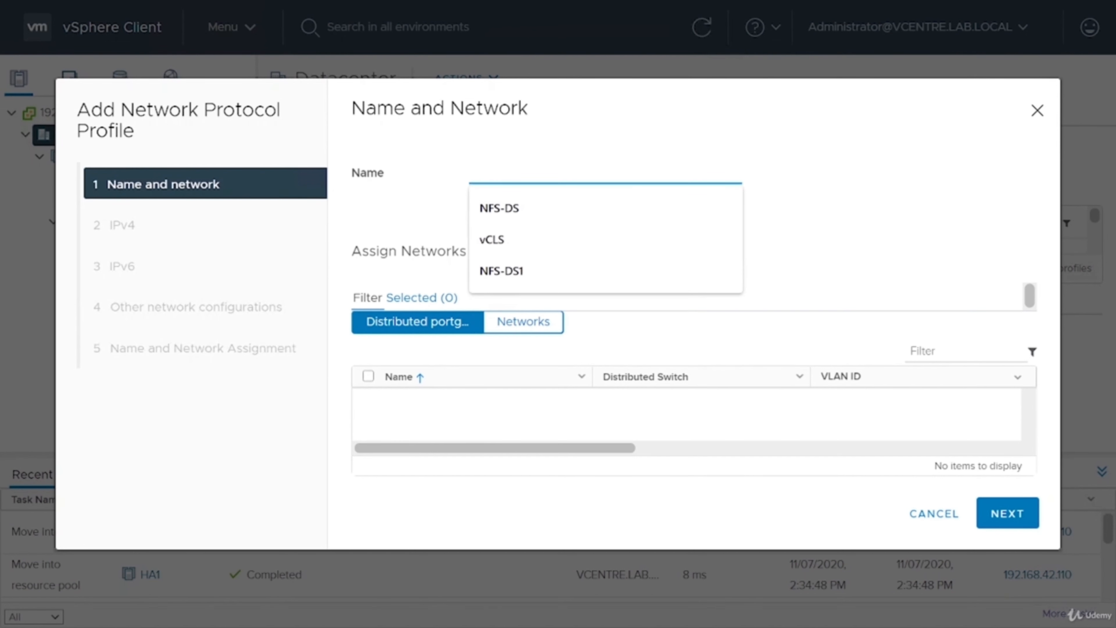
text(Main)
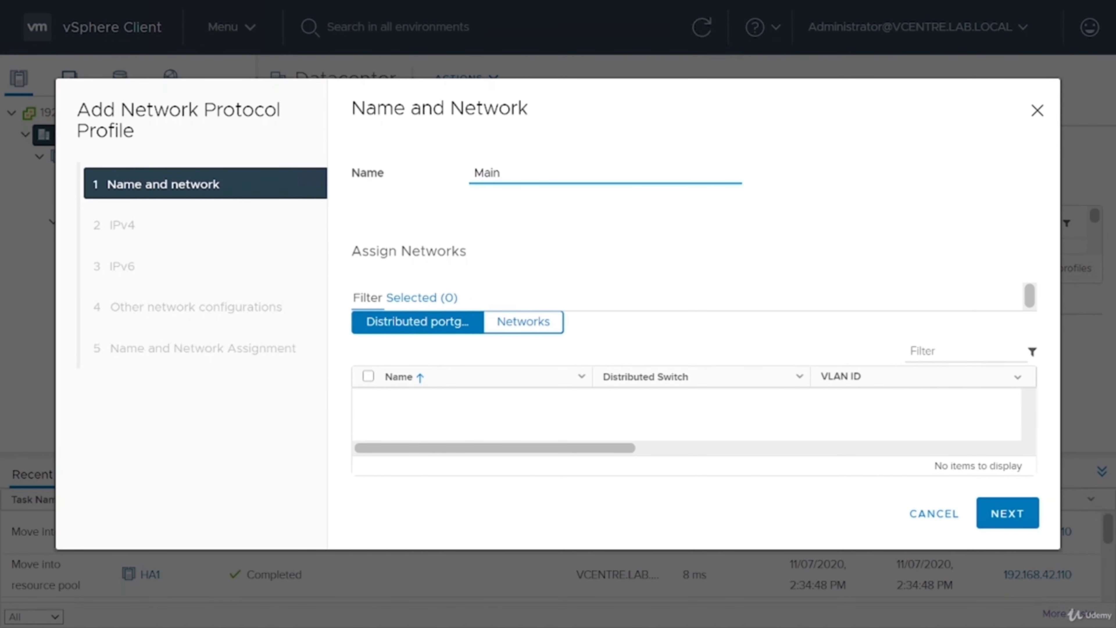
text( 2 Network)
click(504, 320)
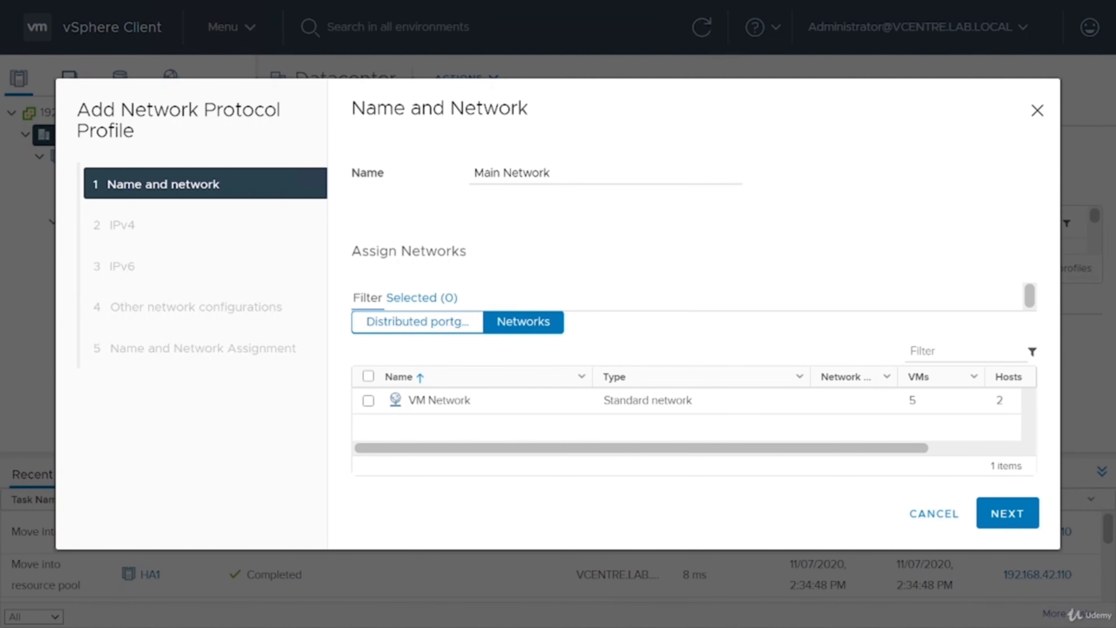
click(368, 400)
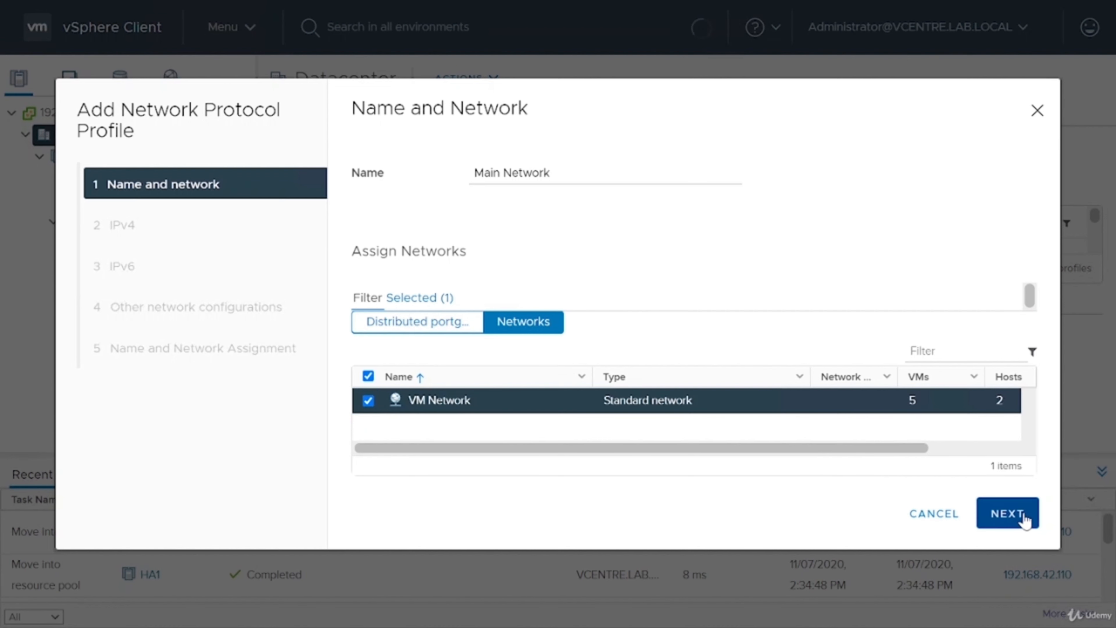
click(1007, 514)
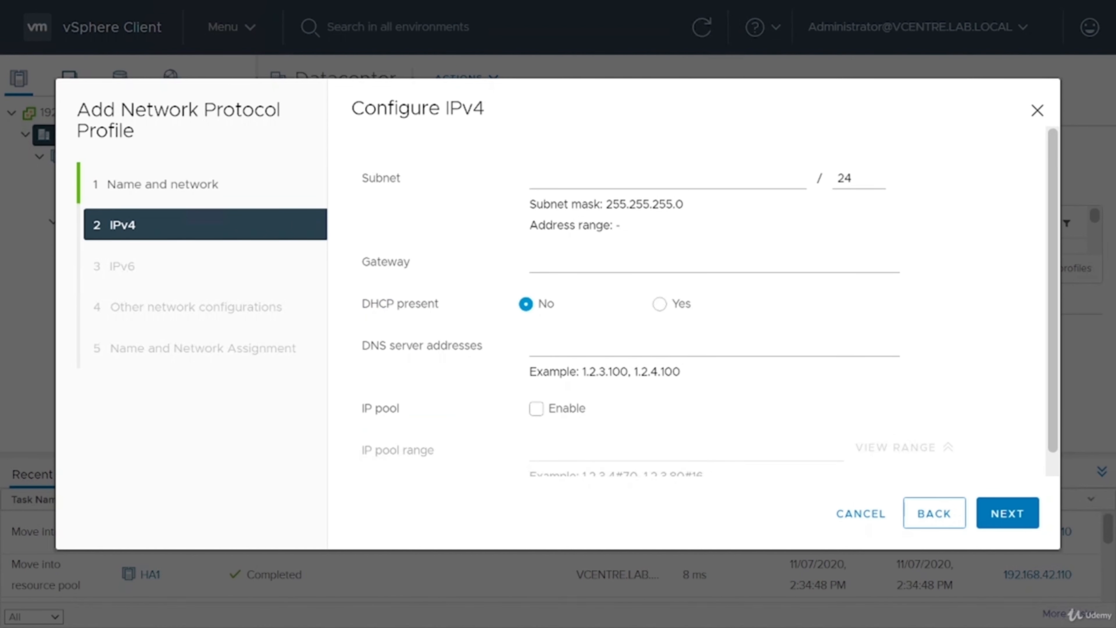
Set the profile's IPv4 subnet to 192.168.42.0 and its gateway to 192.168.42.2.
click(535, 178)
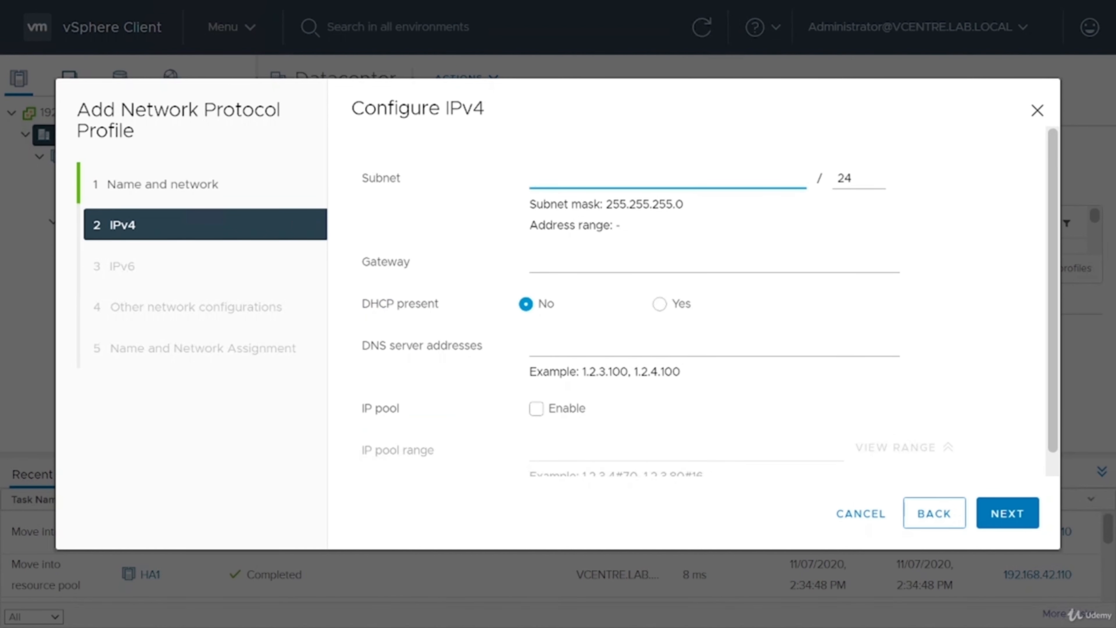
text(192.168)
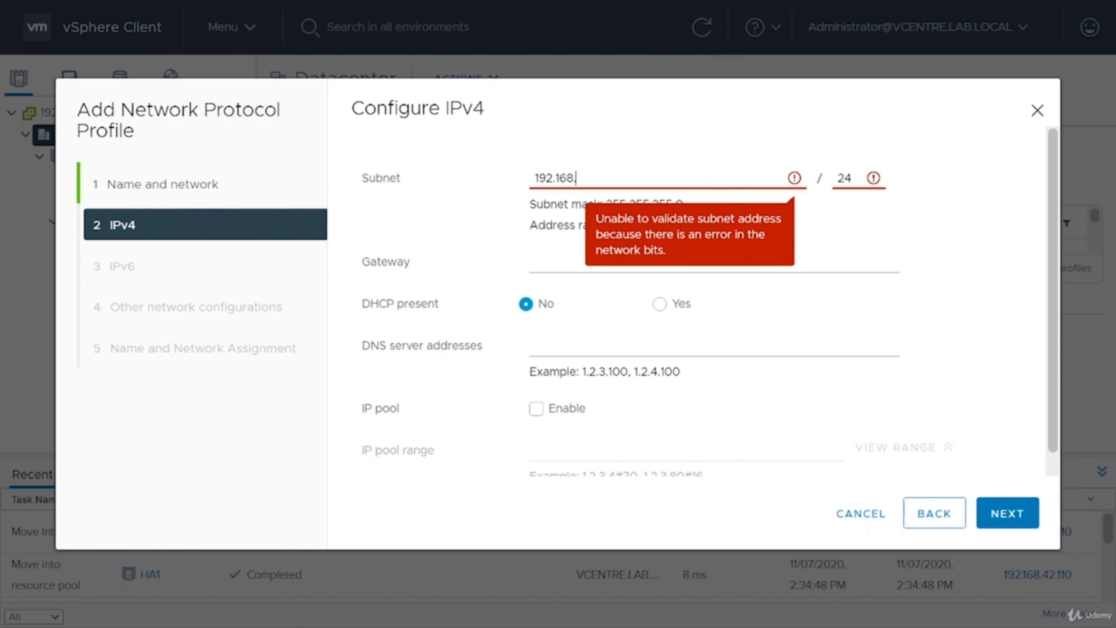
text(.42.0)
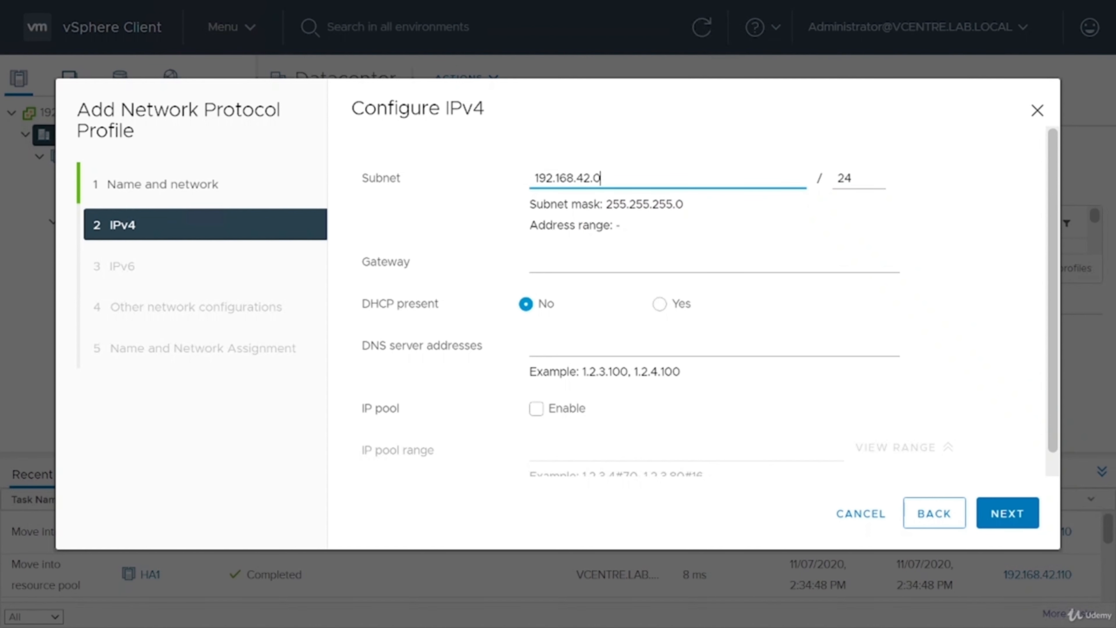
click(645, 263)
text(192)
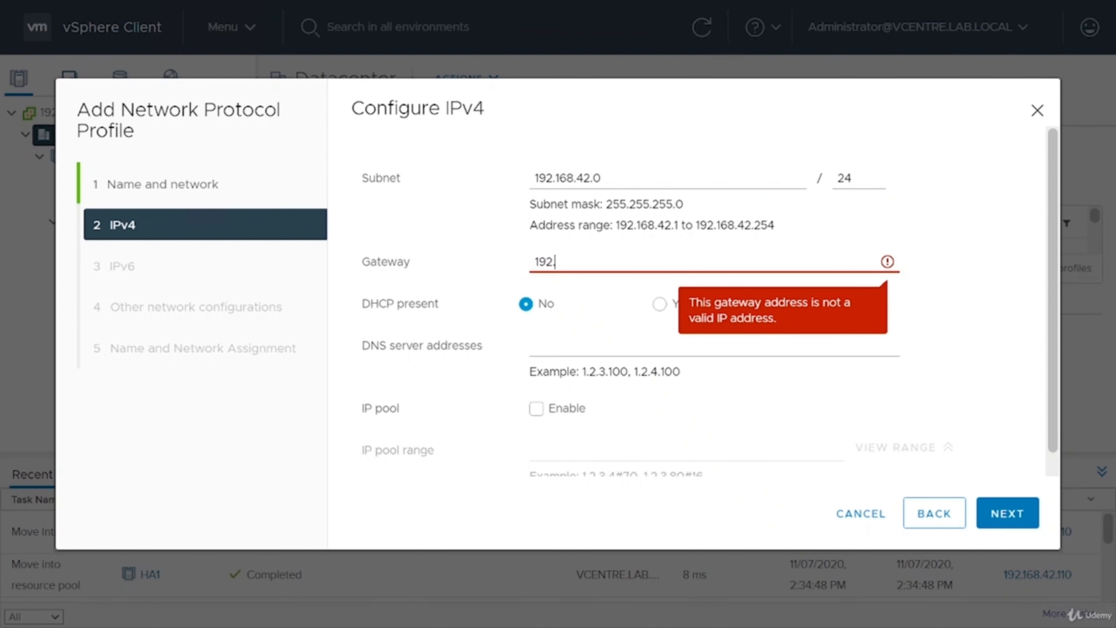
text(.168.42.2)
Mark DHCP as present for IPv4 and set the DNS server address to 192.168.42.2.
click(660, 305)
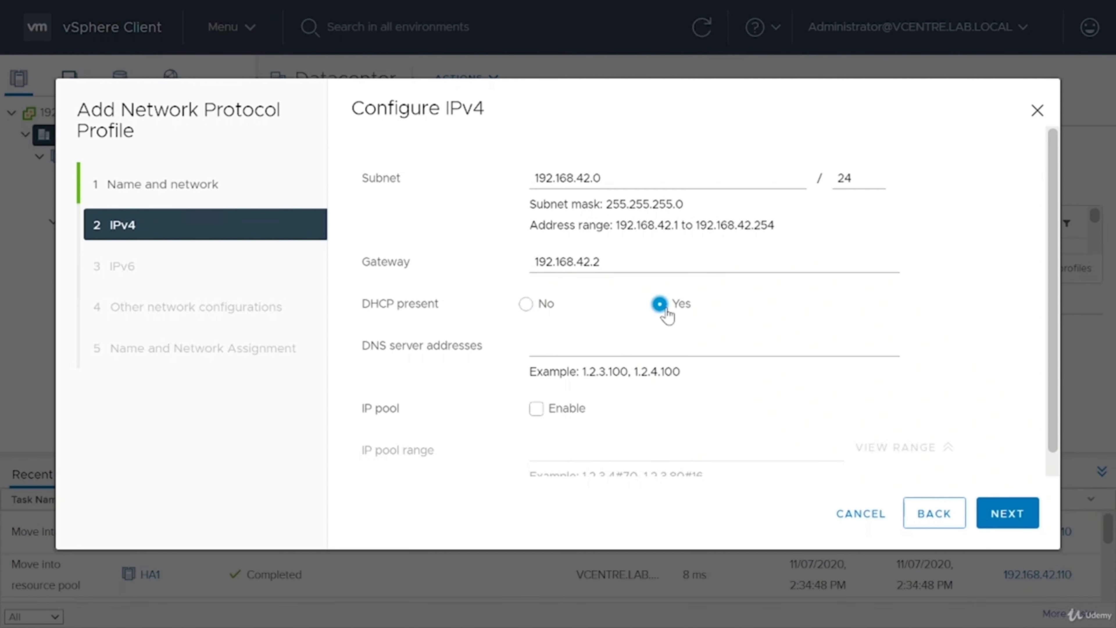
click(621, 346)
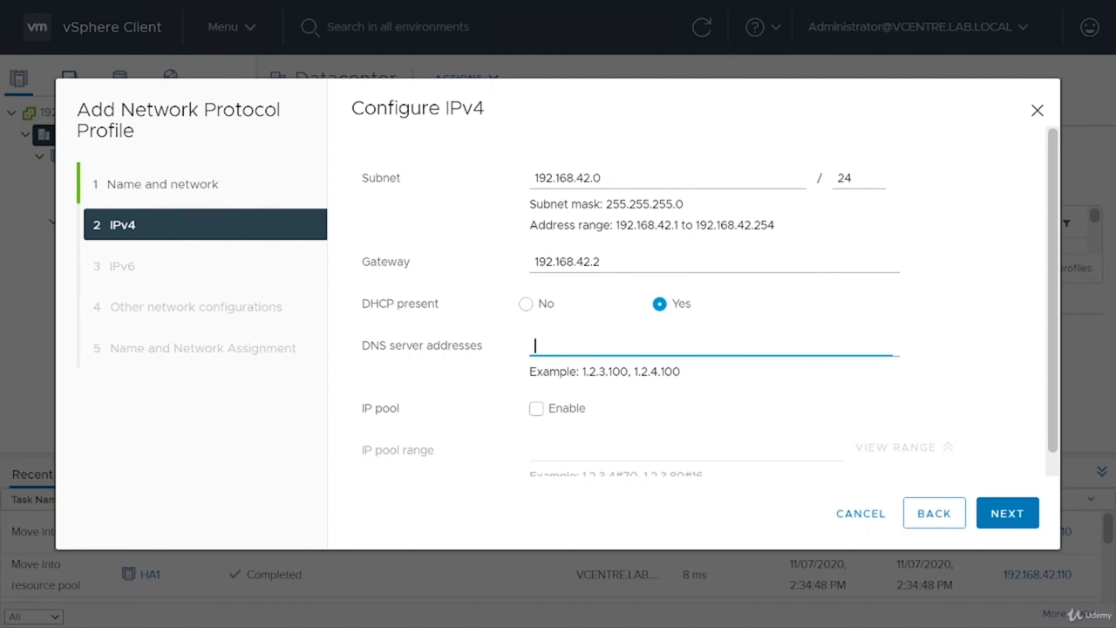
text(192.1)
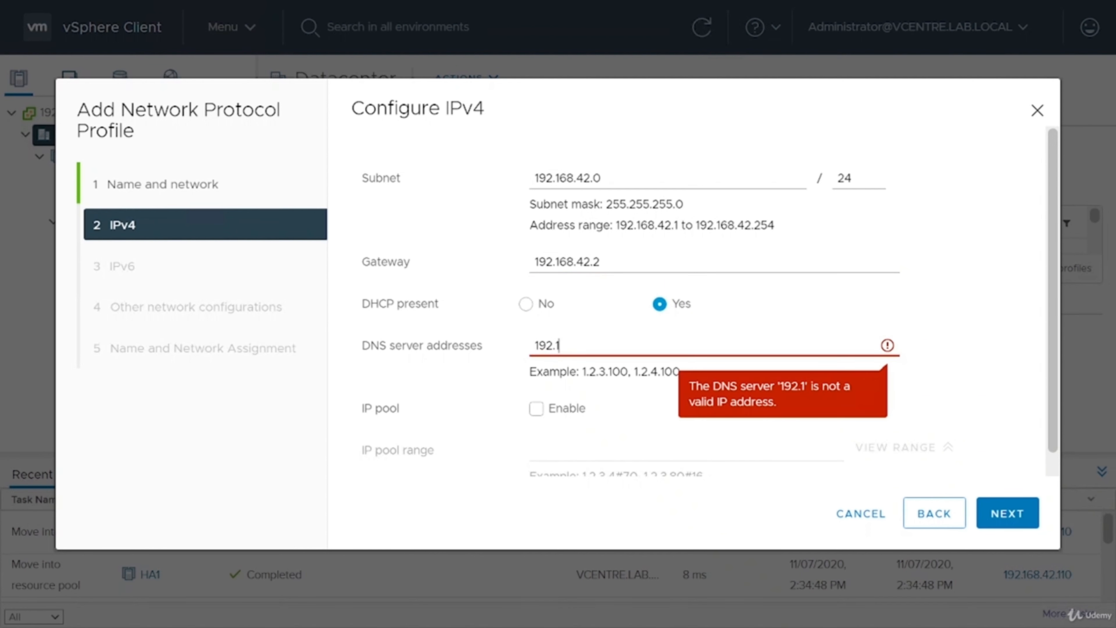
text(68.42.2)
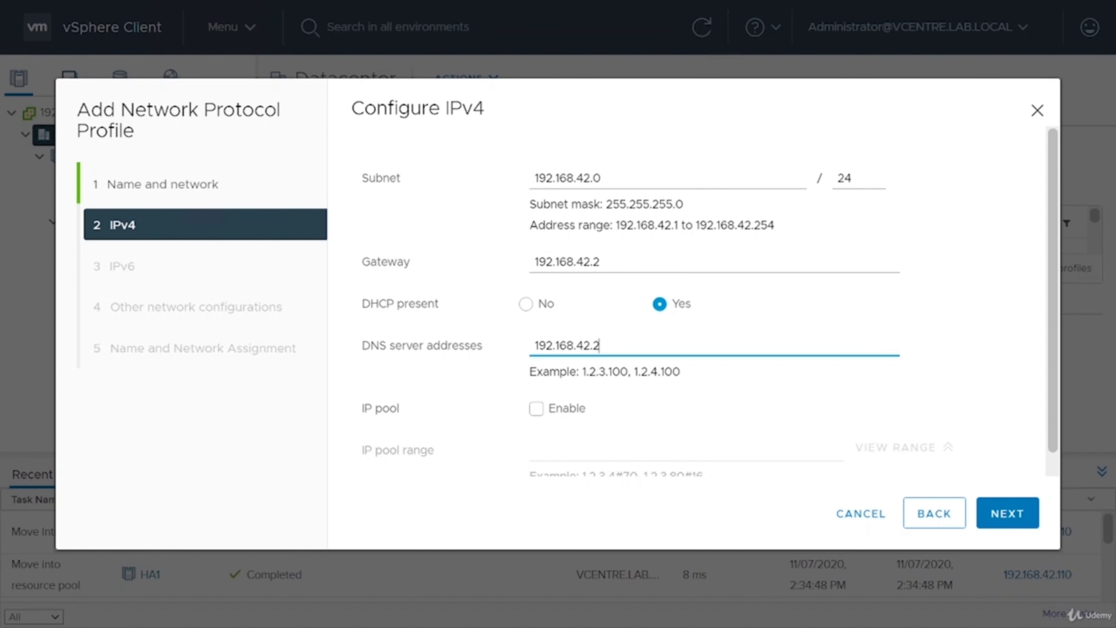
Enable the IPv4 IP pool and set its range to 192.168.42.130#16.
scroll(597, 376, down, 1)
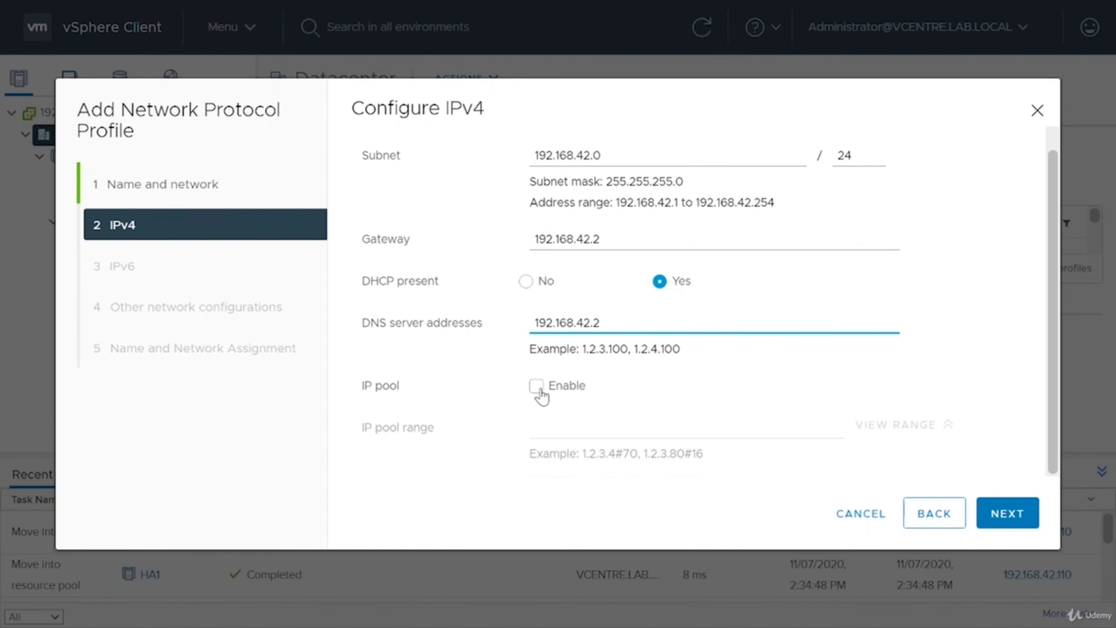
click(540, 389)
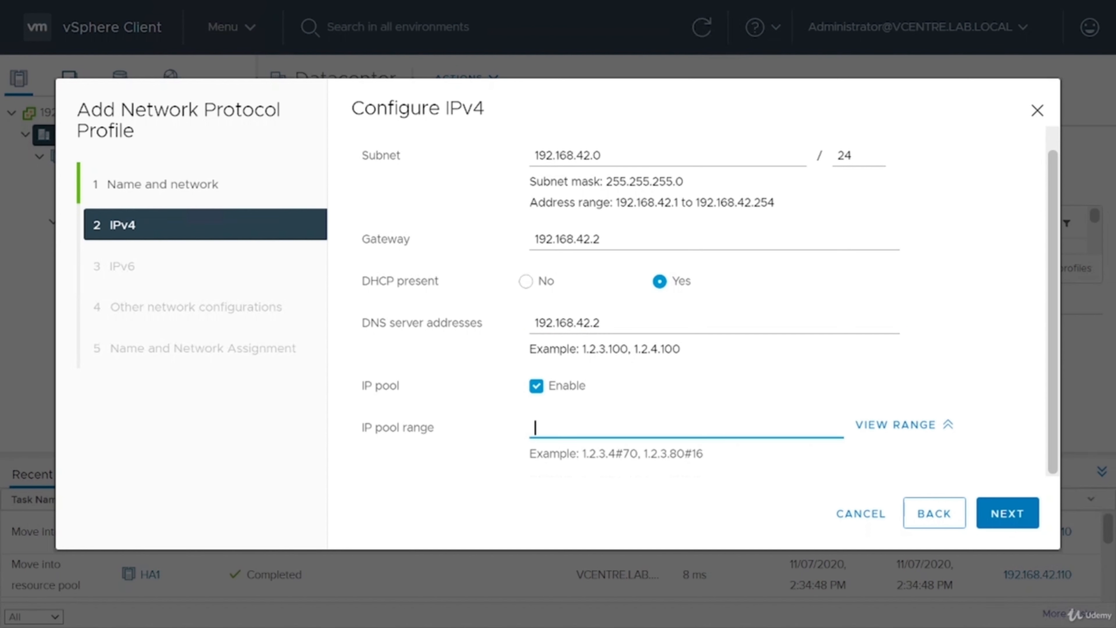
text(192/)
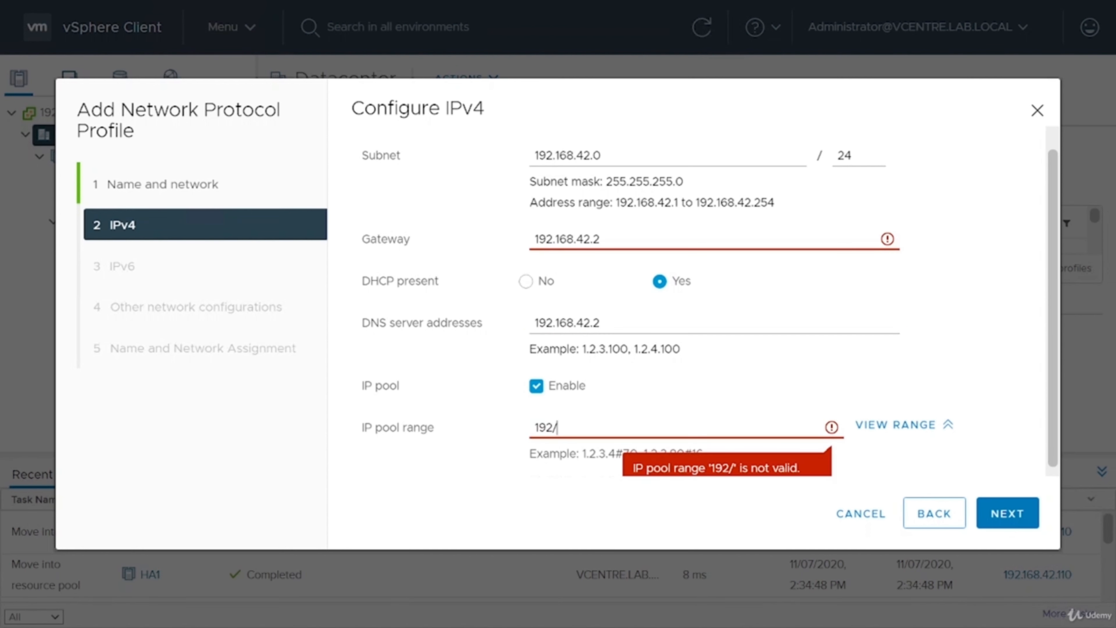
key(BackSpace)
text(.168.)
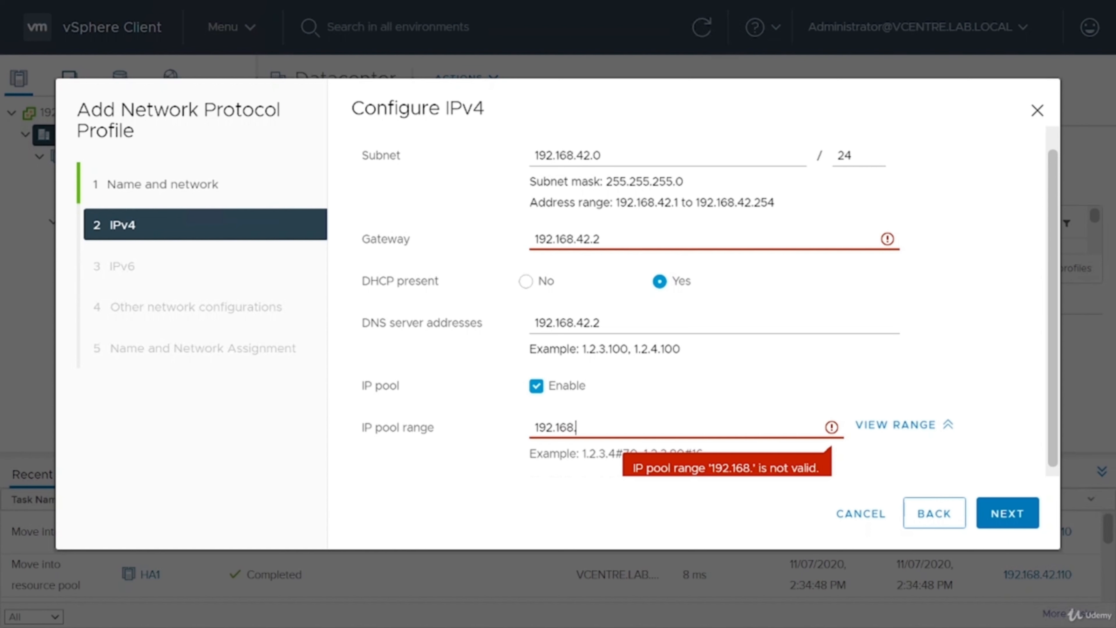
text(42.)
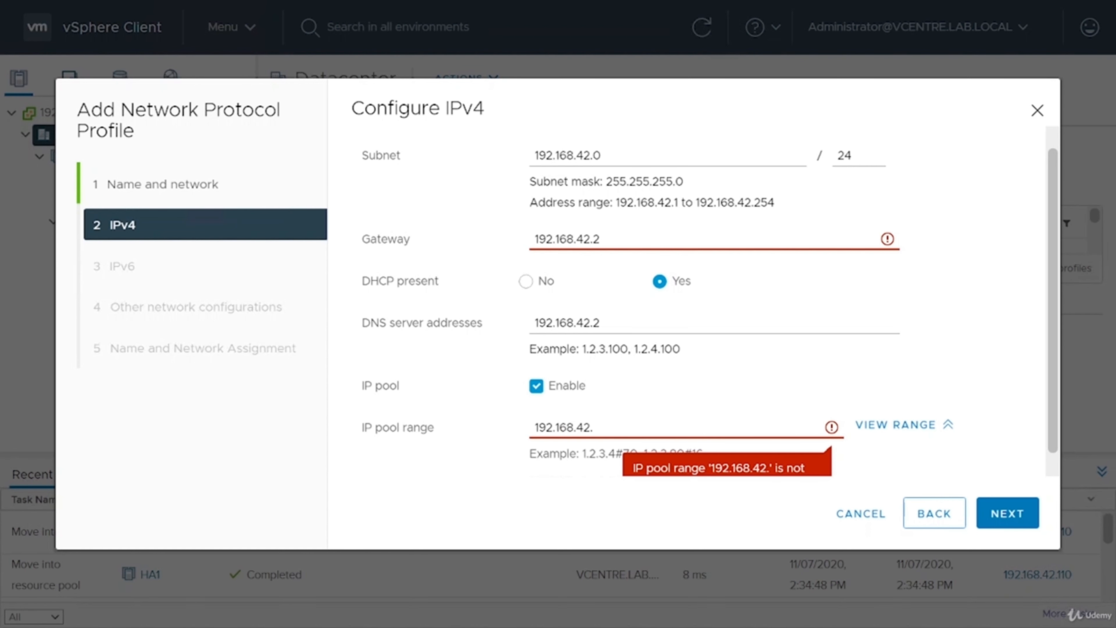
text(130#16)
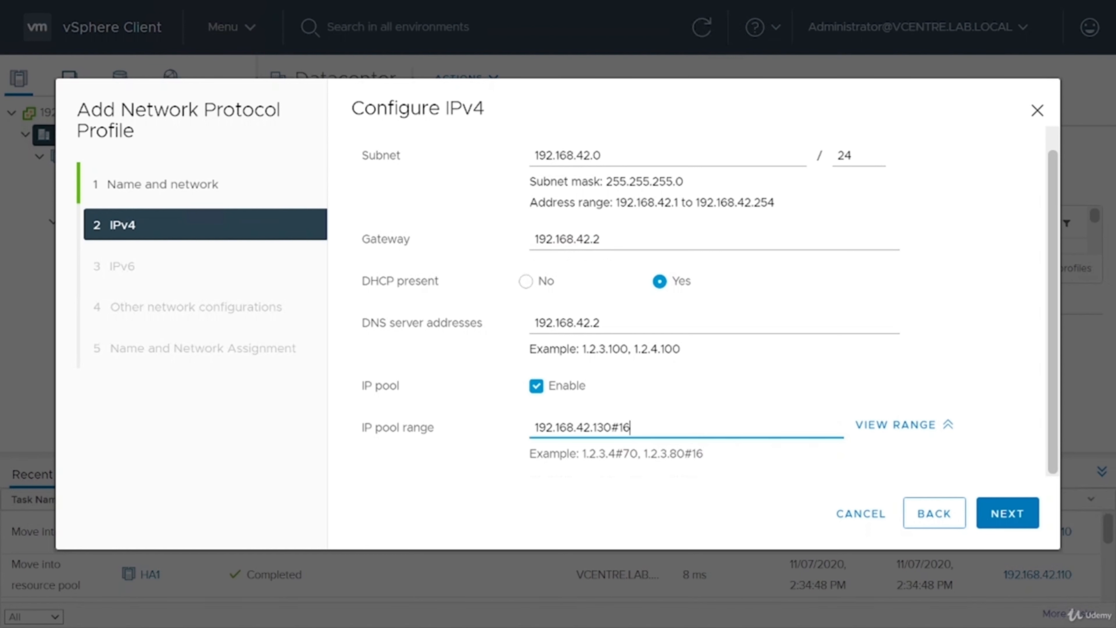
Review the addresses in the IP pool range, accept the IPv4 settings and leave the IPv6 settings unconfigured.
click(887, 428)
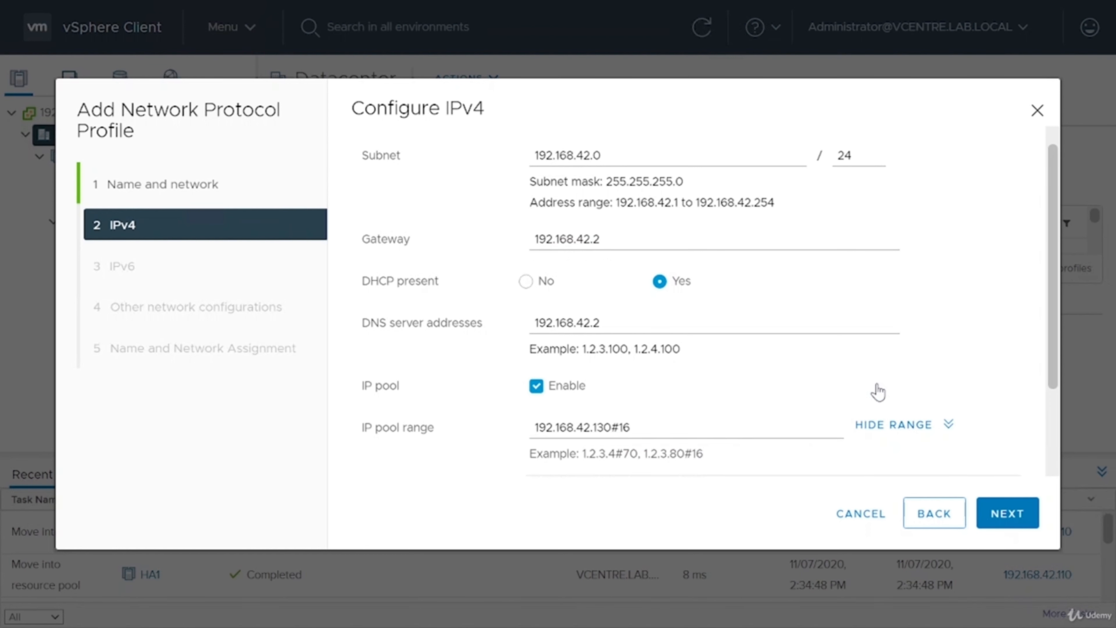
scroll(871, 371, down, 1)
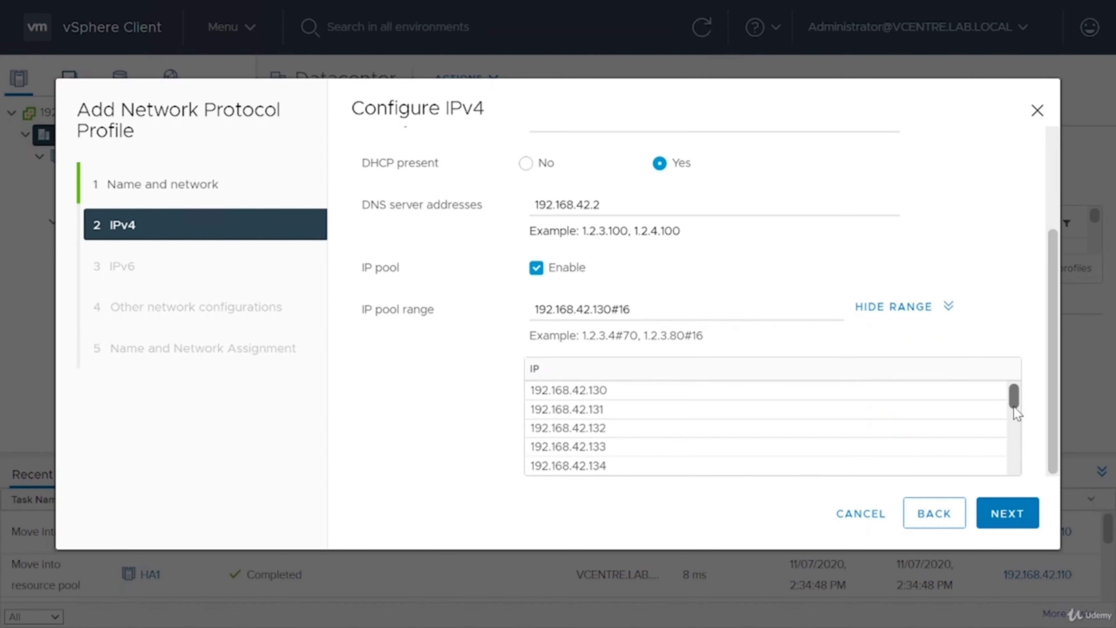
drag(1014, 412, 1018, 375)
drag(1016, 443, 959, 358)
click(1004, 515)
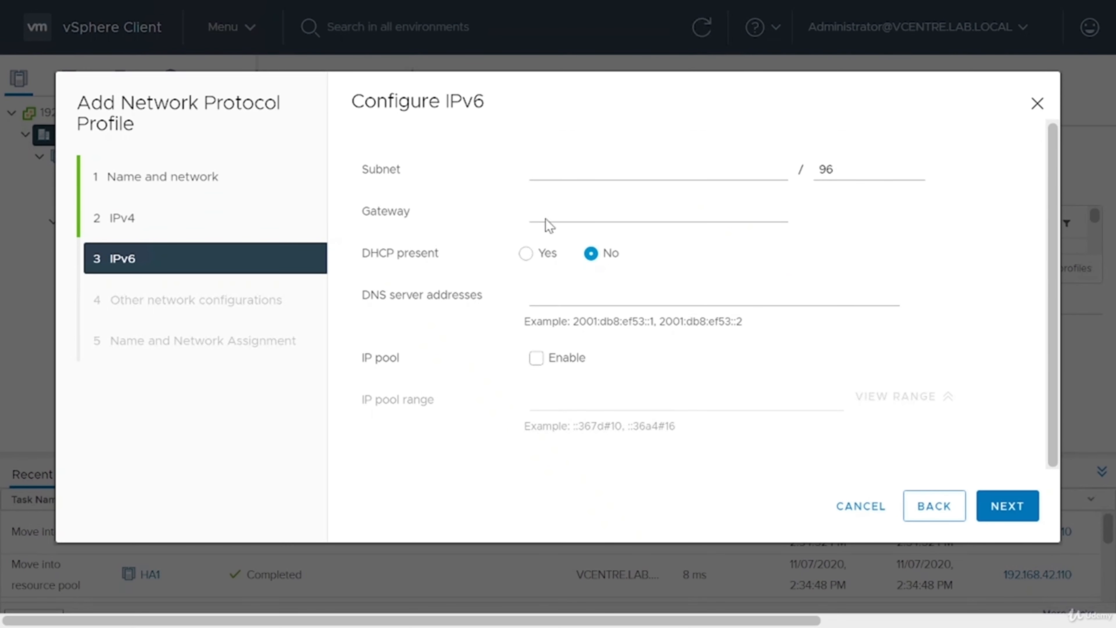
click(1005, 508)
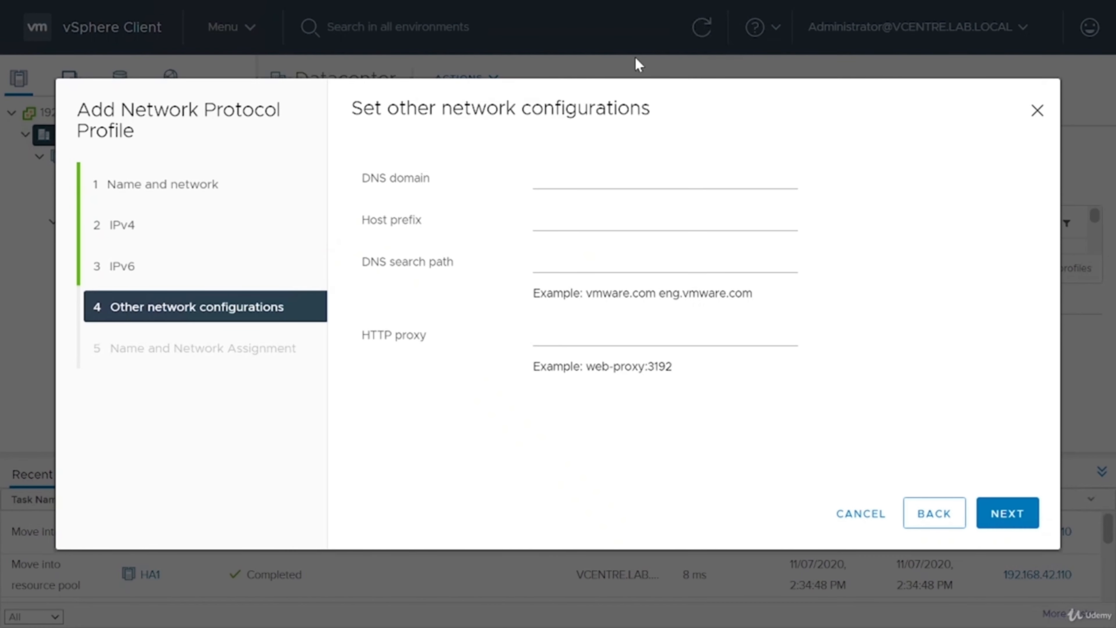
Try dc1-vm- as the profile's host prefix and clear the entry again.
click(615, 179)
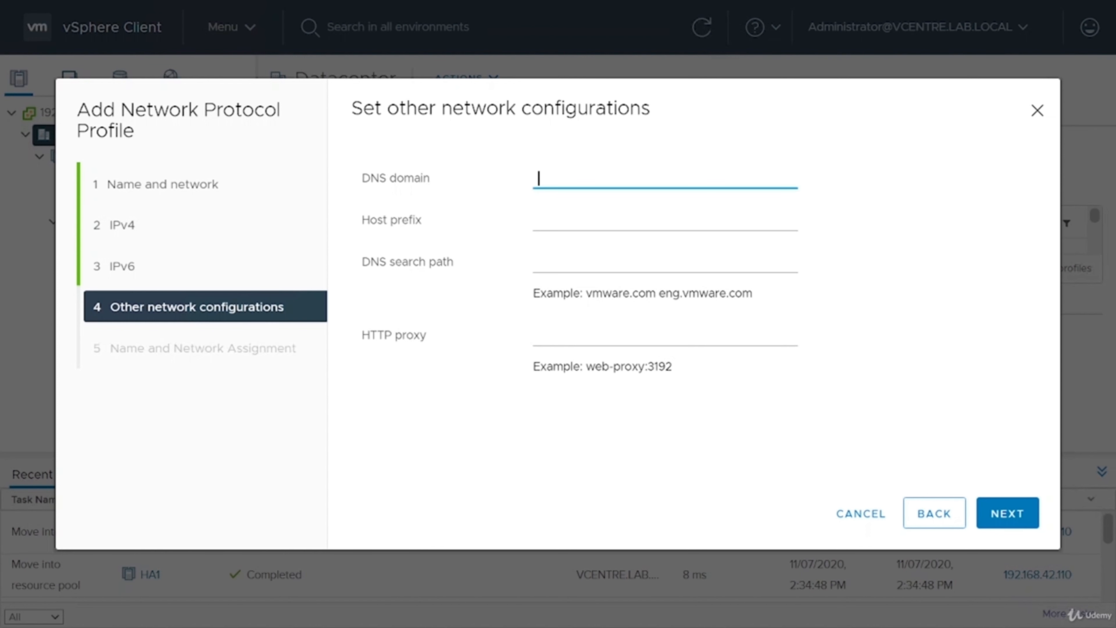
click(538, 220)
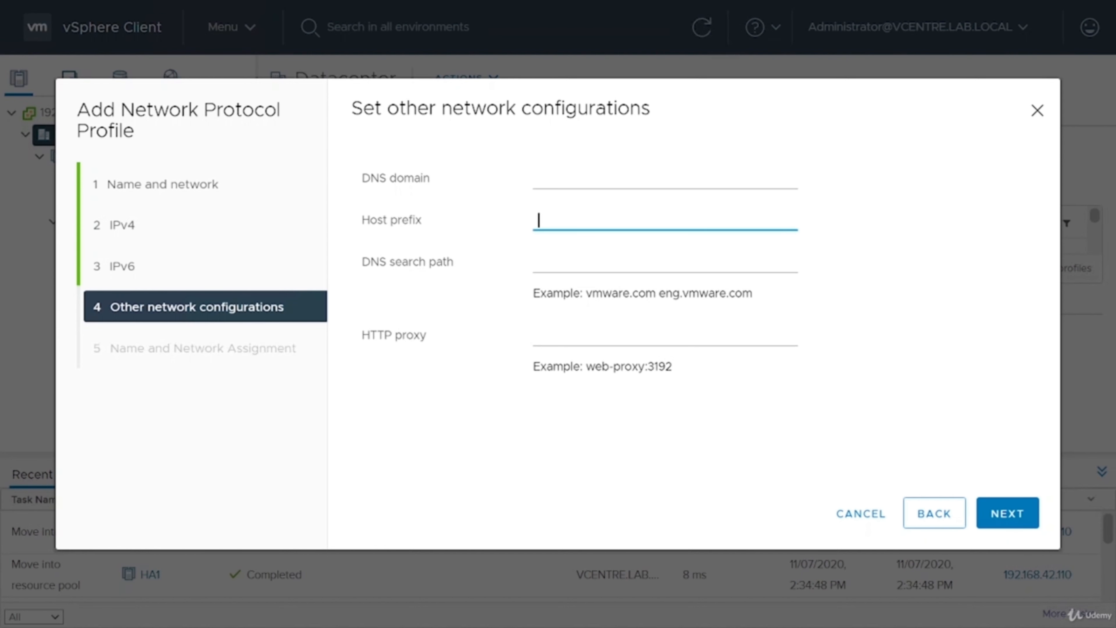
text(-dc1)
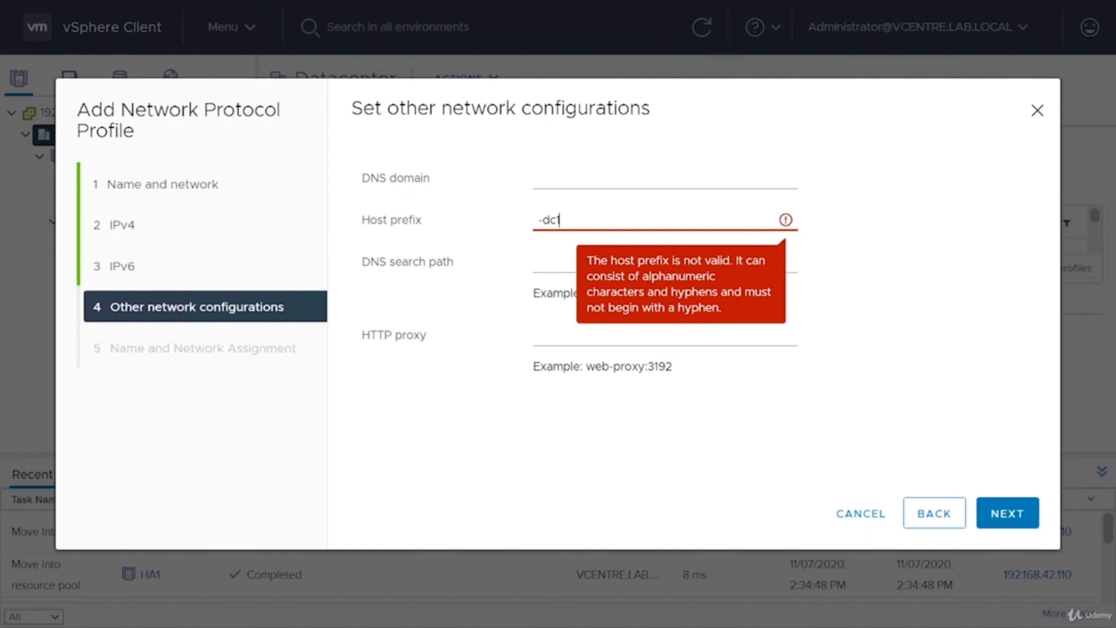
key(Home)
key(Delete)
key(End)
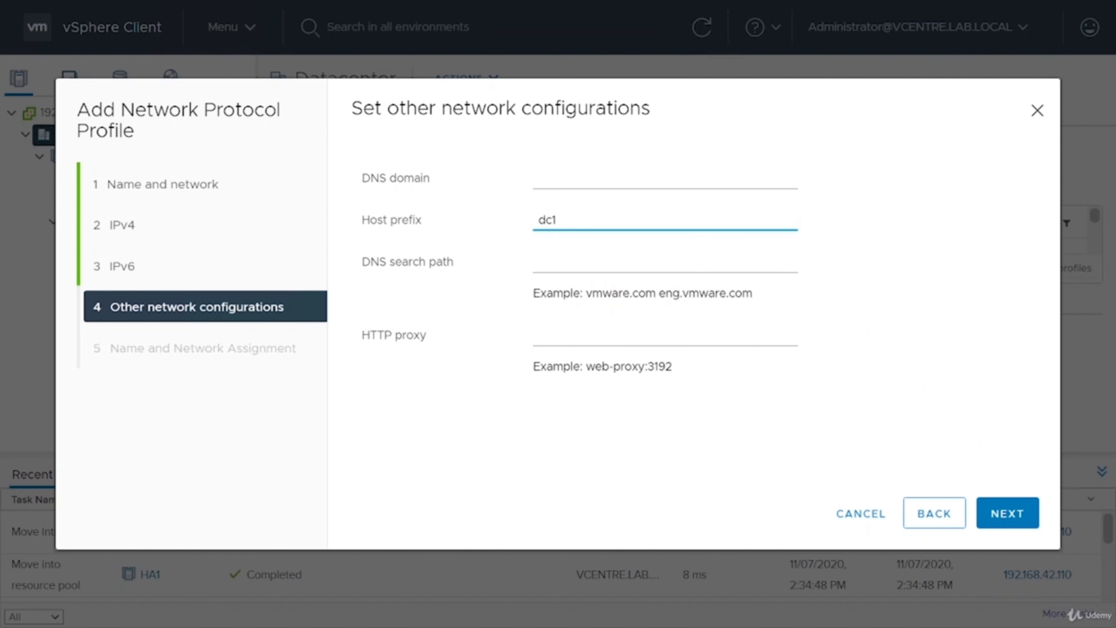
text(-)
text(vsp)
key(BackSpace)
key(BackSpace)
text(m-)
key(ctrl+a)
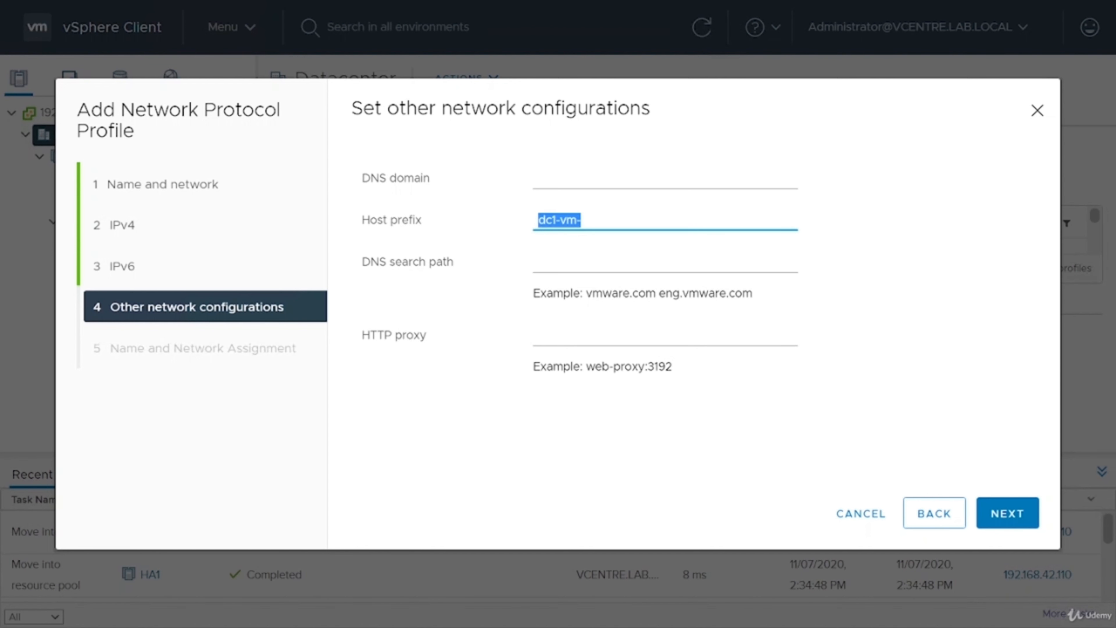
key(BackSpace)
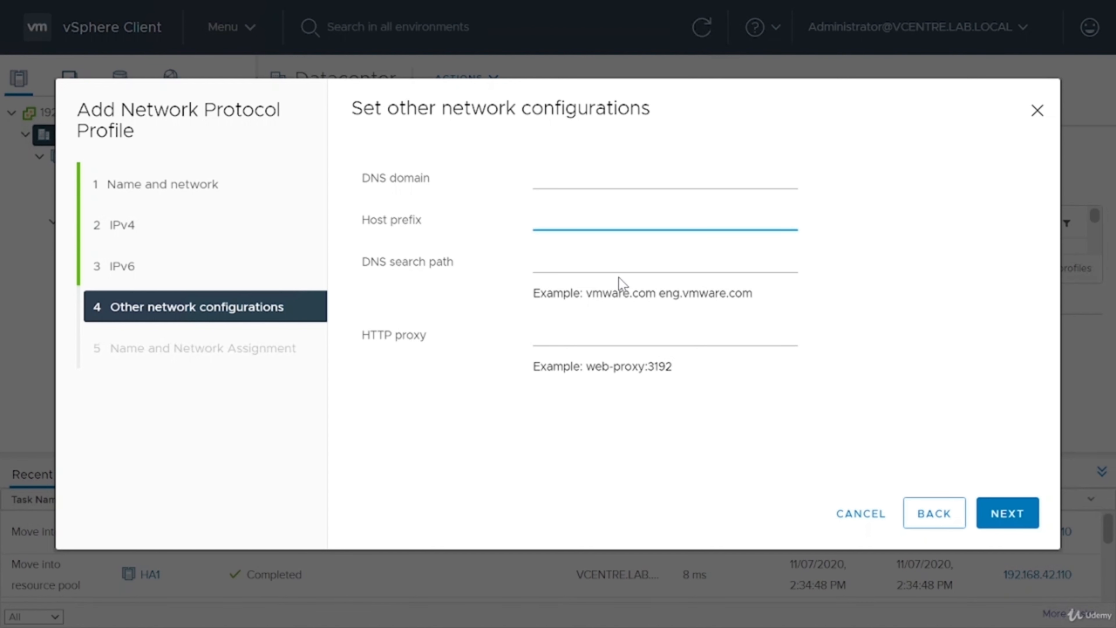
Leave the DNS search path and HTTP proxy blank and finish creating the Main Network protocol profile.
click(619, 266)
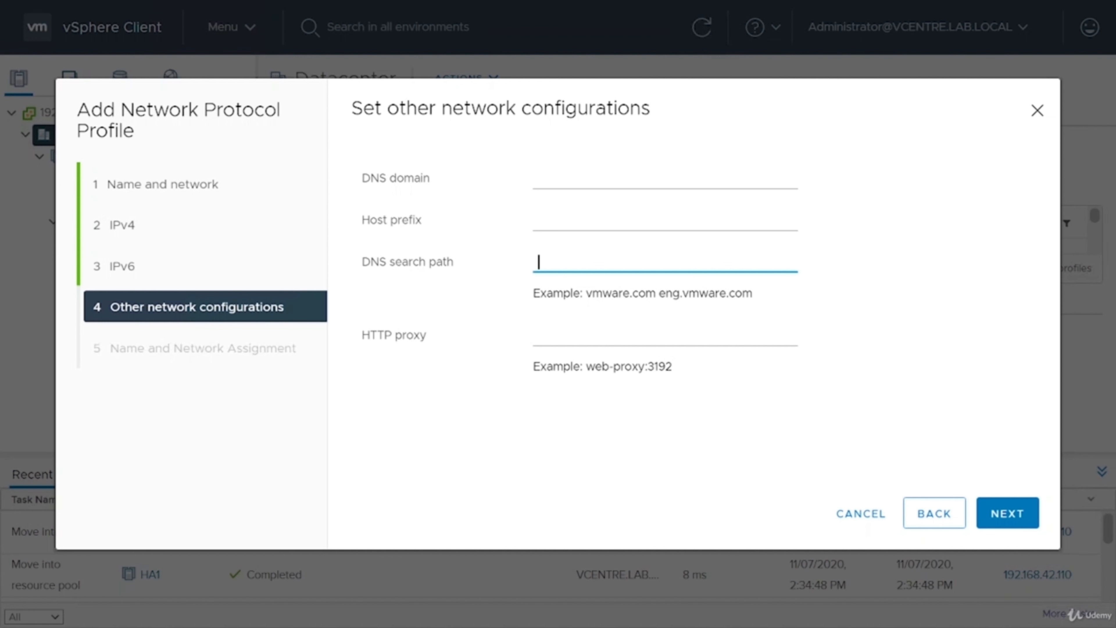
click(553, 337)
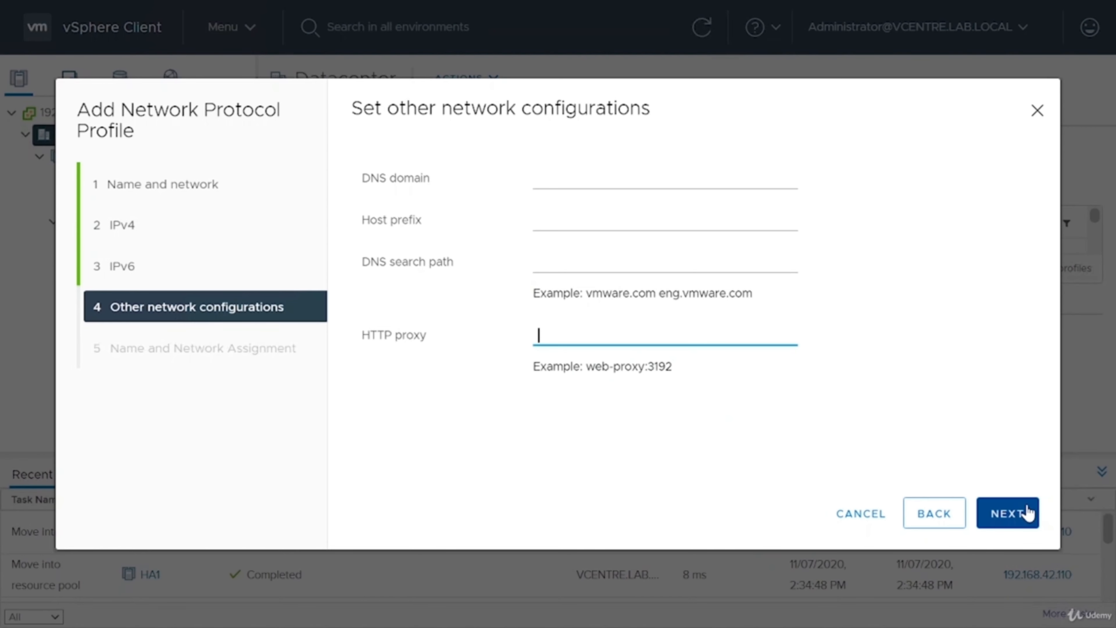
click(1024, 513)
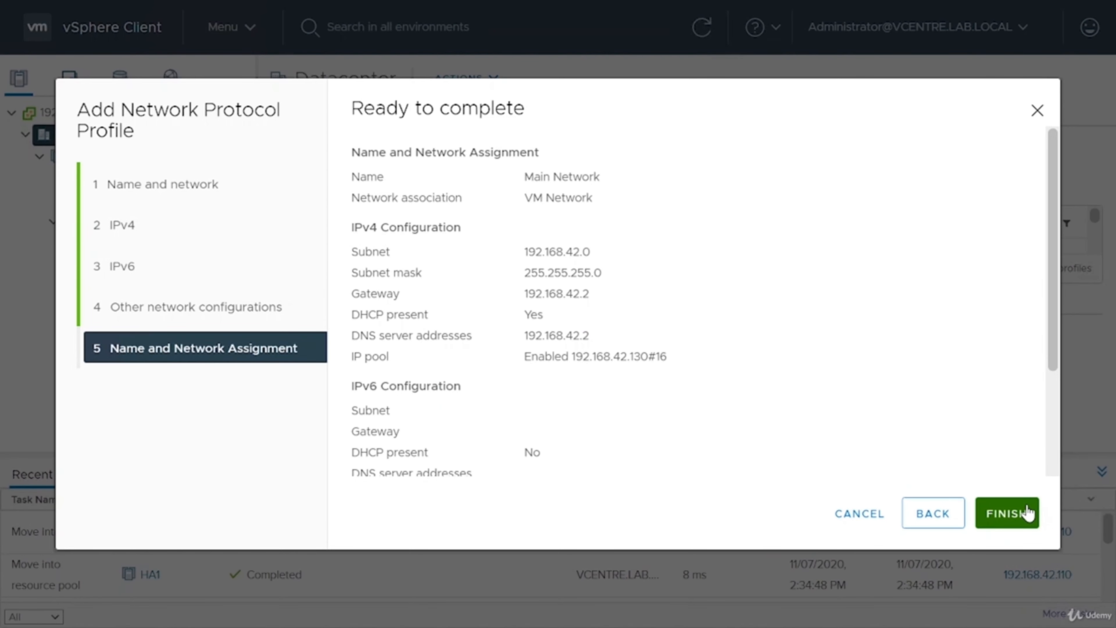
click(1027, 511)
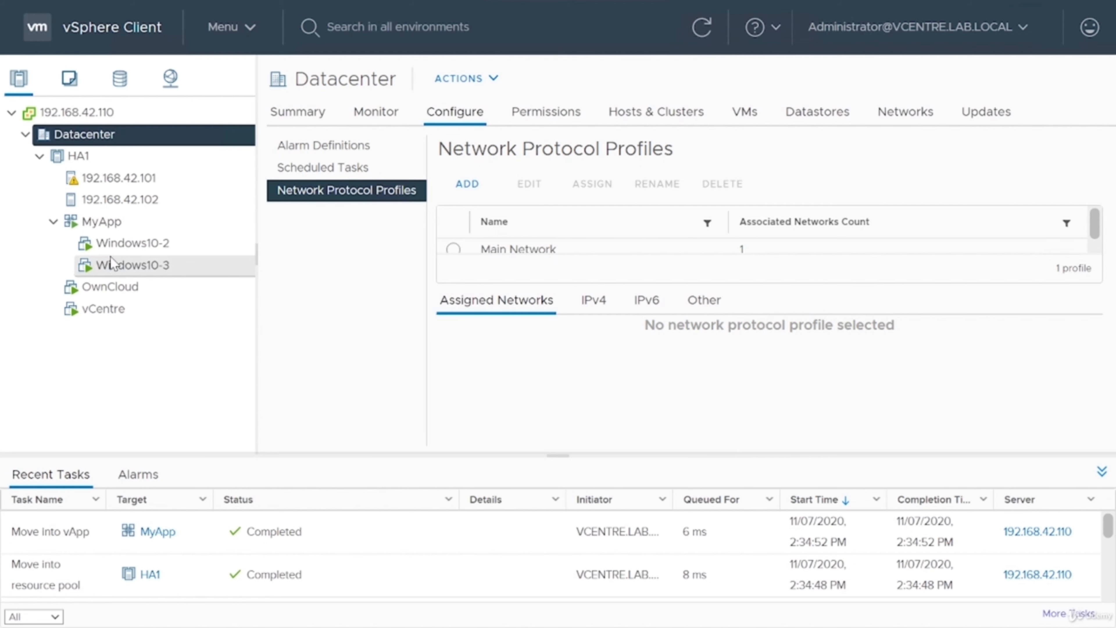
In MyApp's IP allocation settings, choose IPv4 as the authoring protocol and enable the OVF environment allocation scheme.
right_click(125, 227)
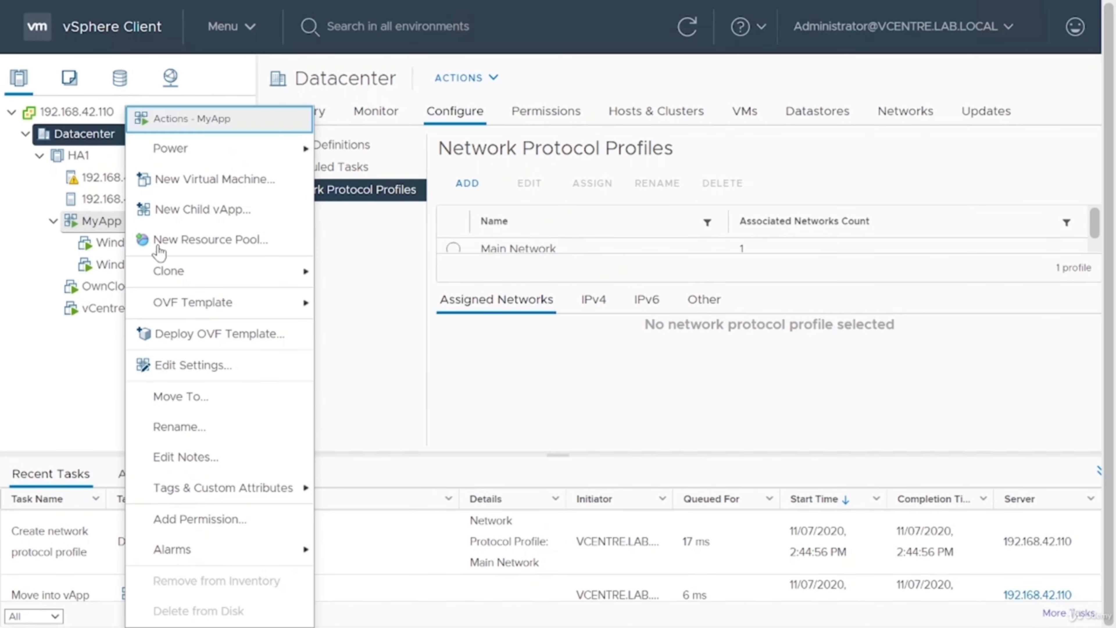
mouse_move(236, 314)
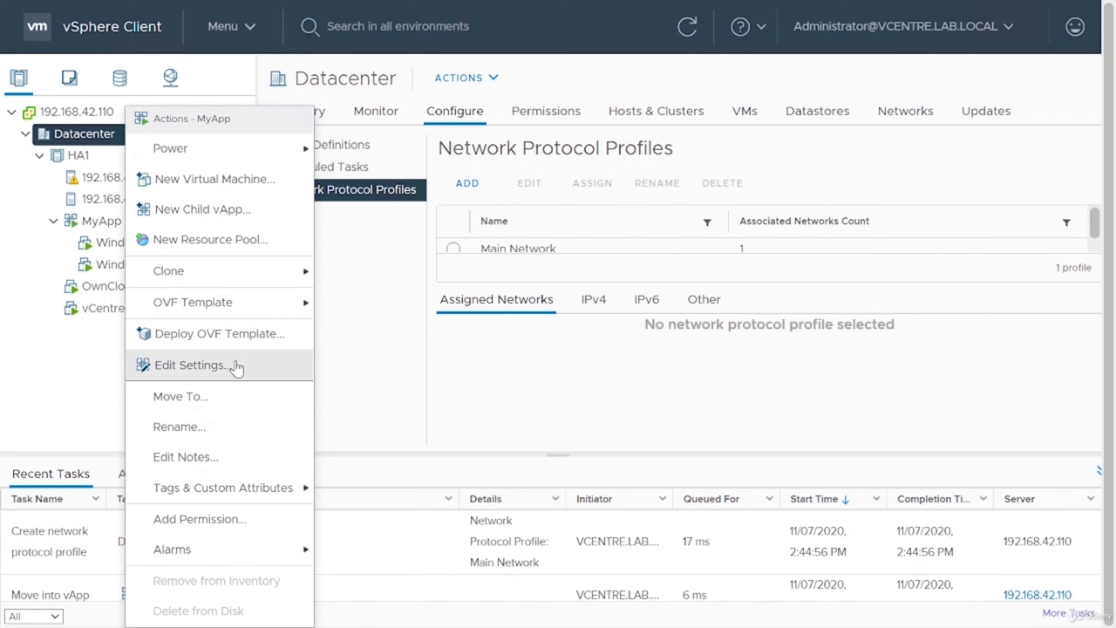
click(227, 367)
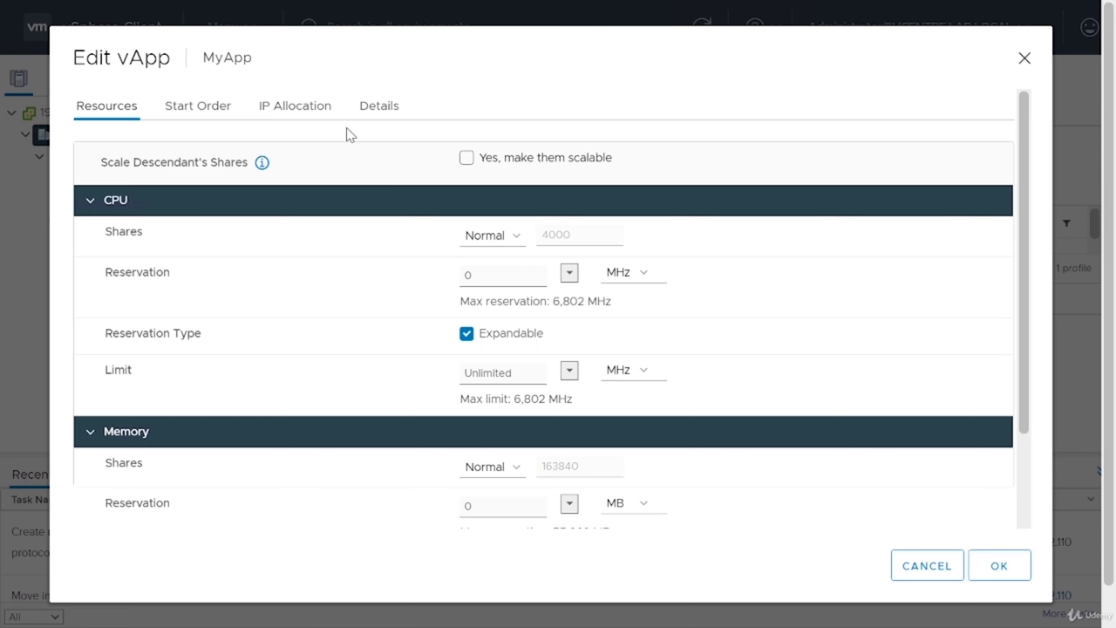
click(297, 115)
click(310, 262)
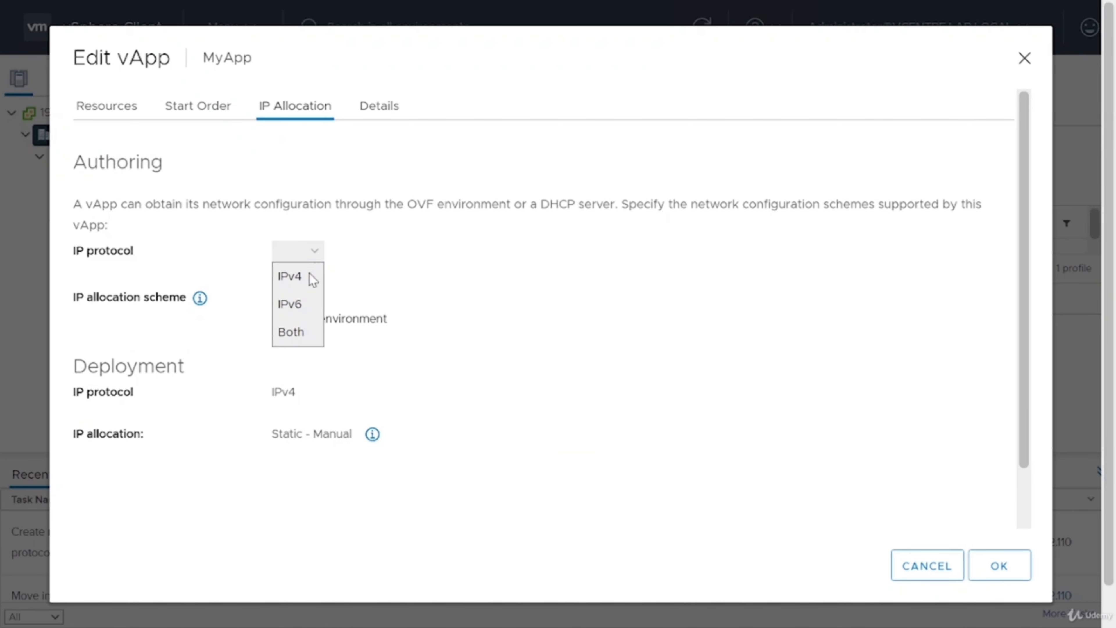
click(310, 278)
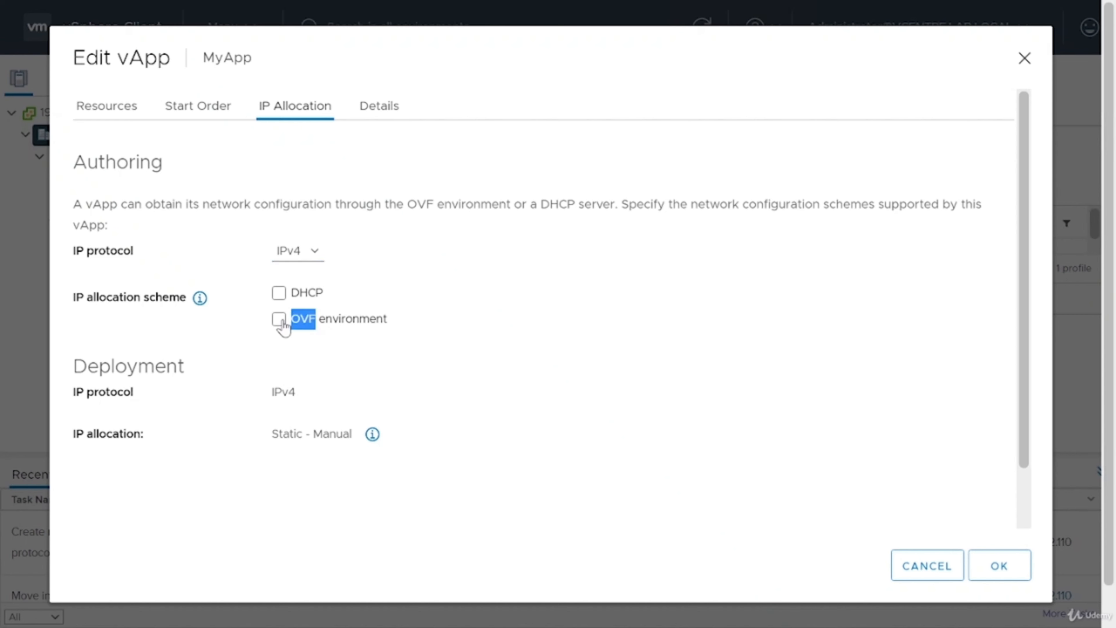
click(279, 319)
Set MyApp's deployment IP allocation to Transient - IP Pool and save the vApp settings with the product details left blank.
click(325, 435)
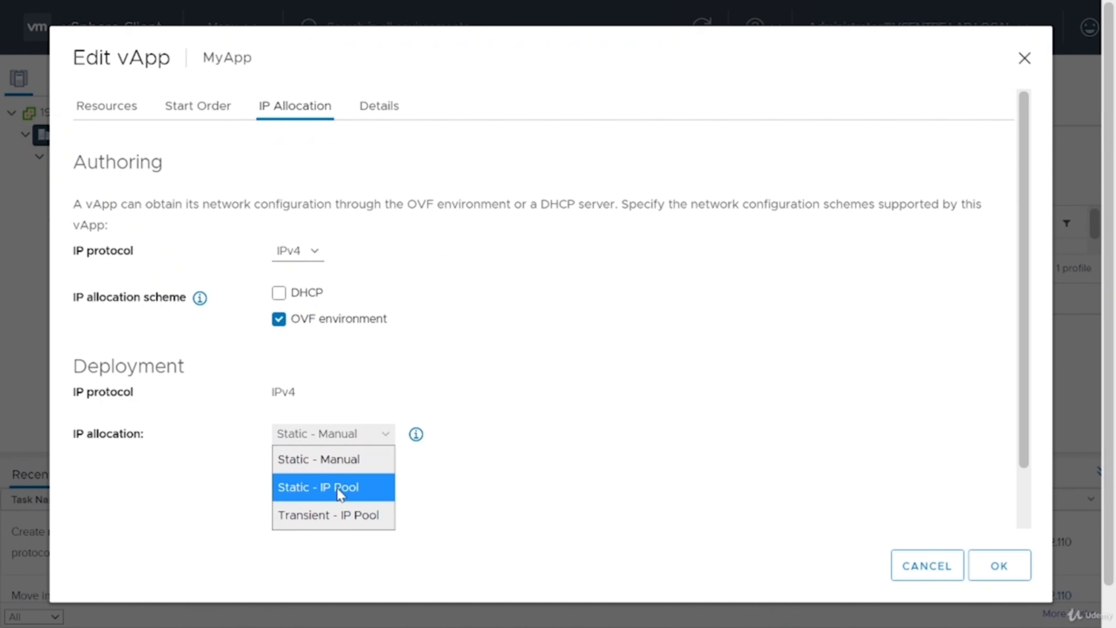
click(341, 493)
click(351, 435)
click(337, 519)
click(341, 440)
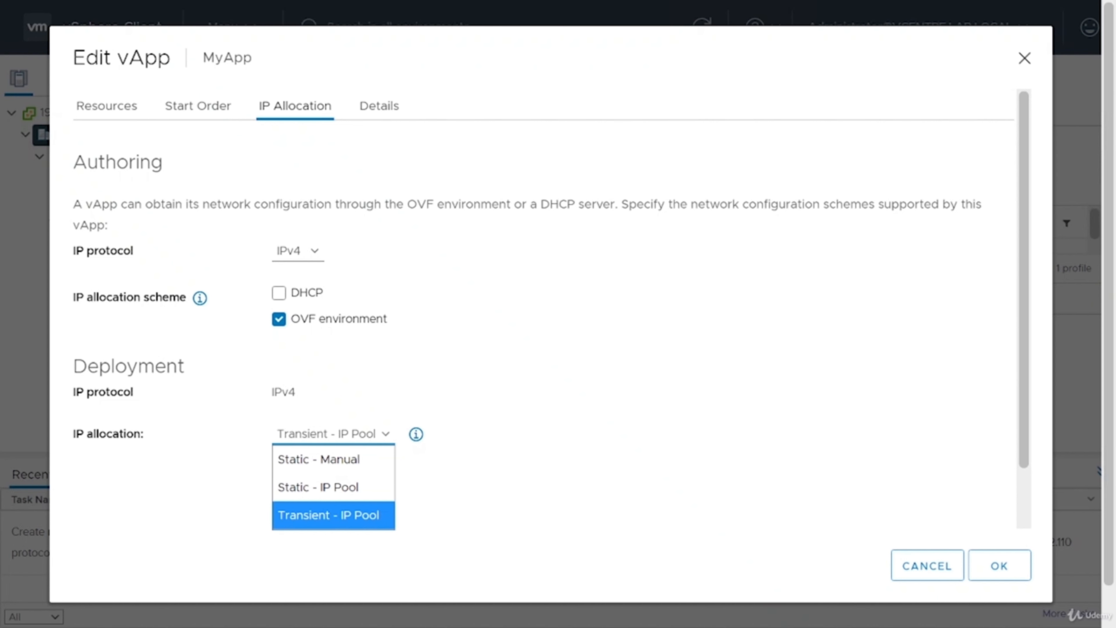
click(607, 369)
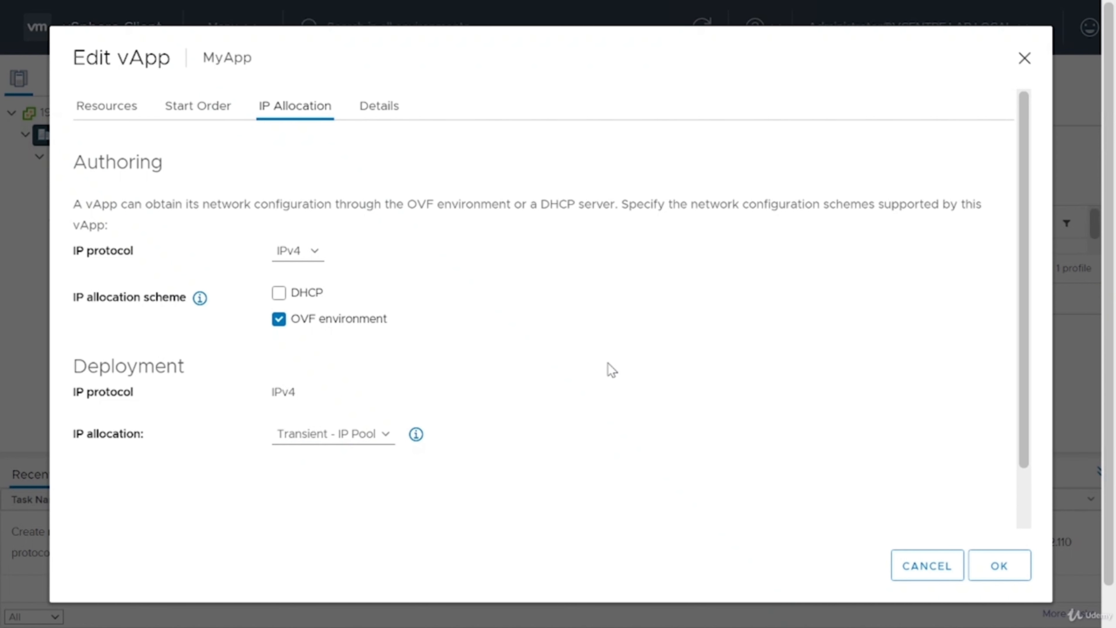
scroll(611, 376, down, 2)
scroll(613, 379, up, 2)
click(386, 117)
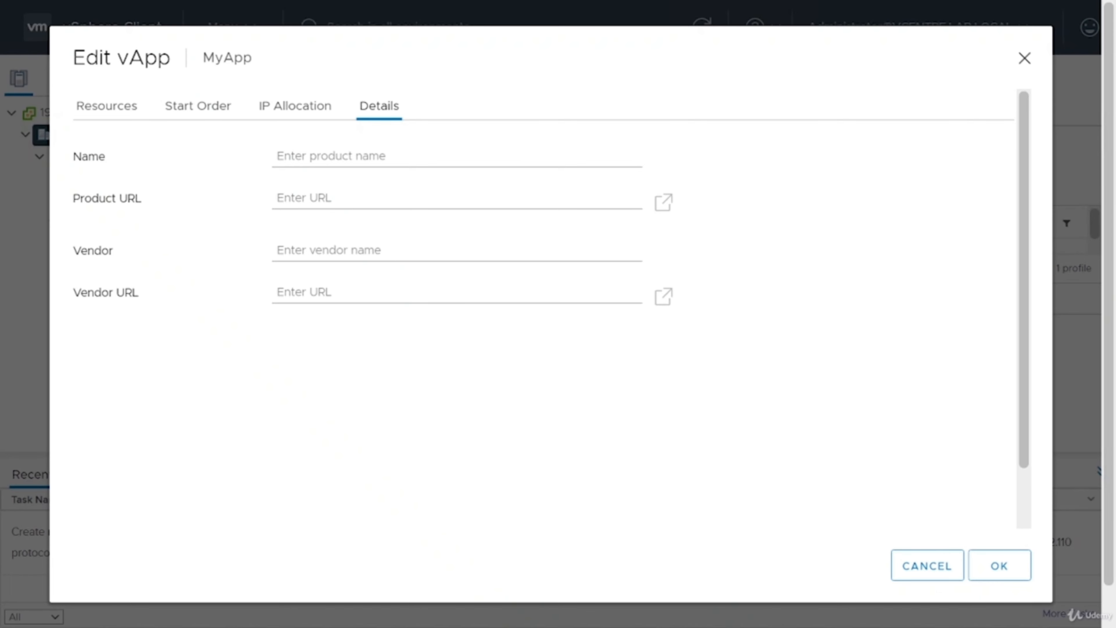
click(1006, 571)
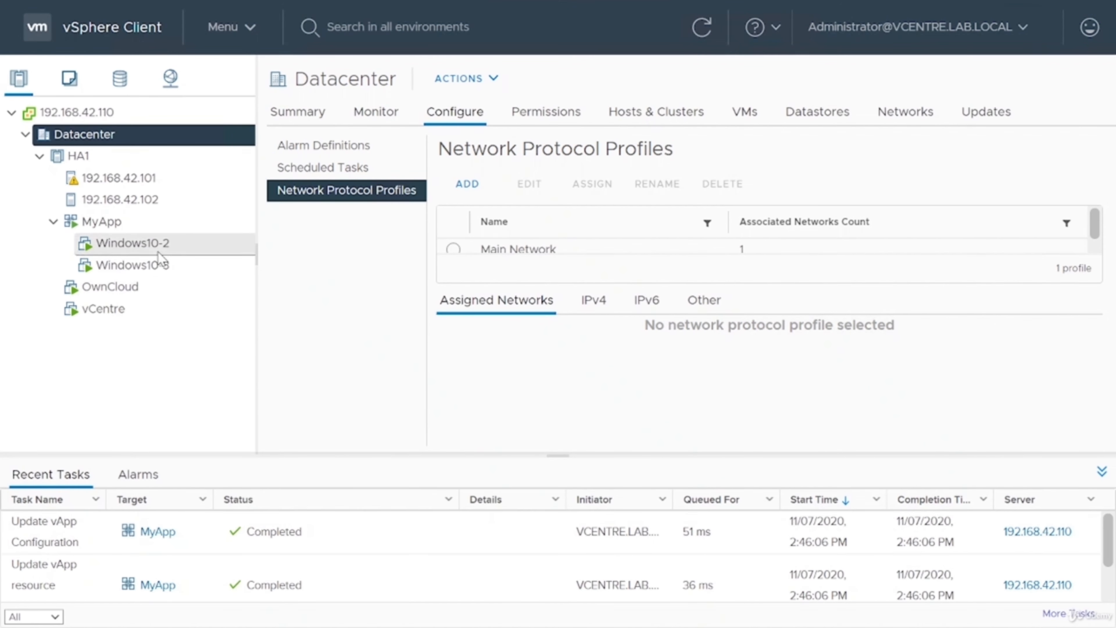
Shut down the MyApp vApp and confirm the shutdown.
click(159, 244)
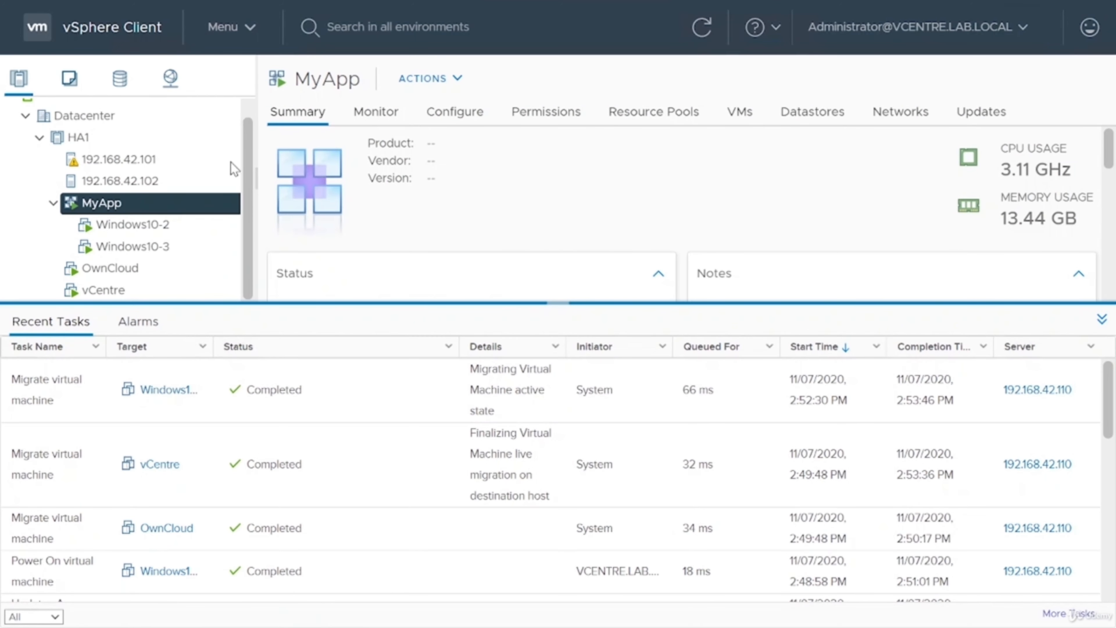
right_click(162, 210)
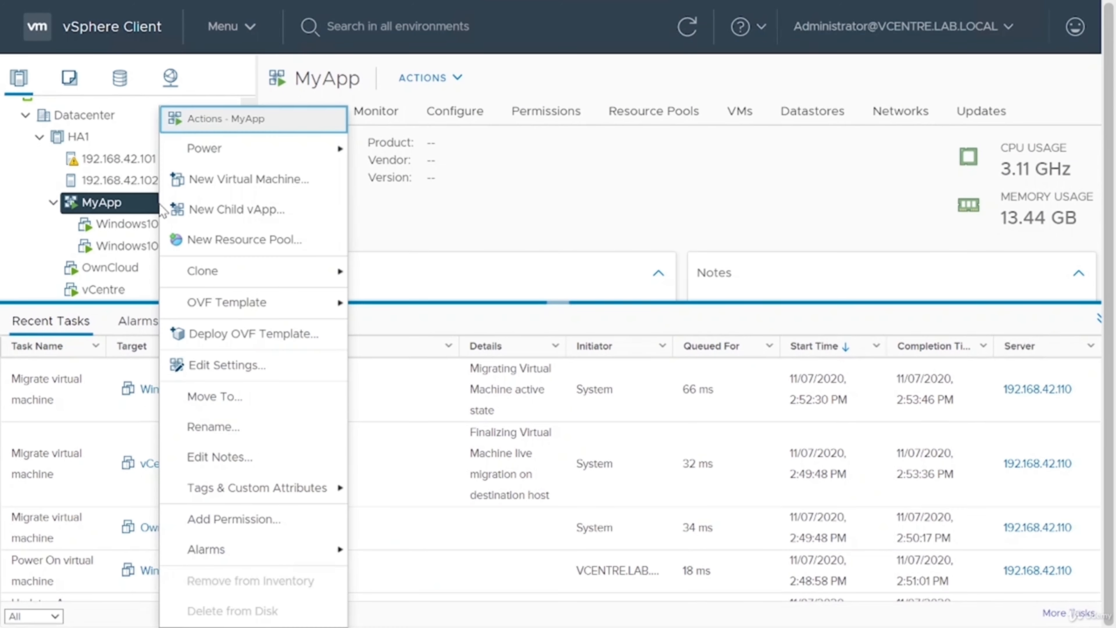
mouse_move(345, 149)
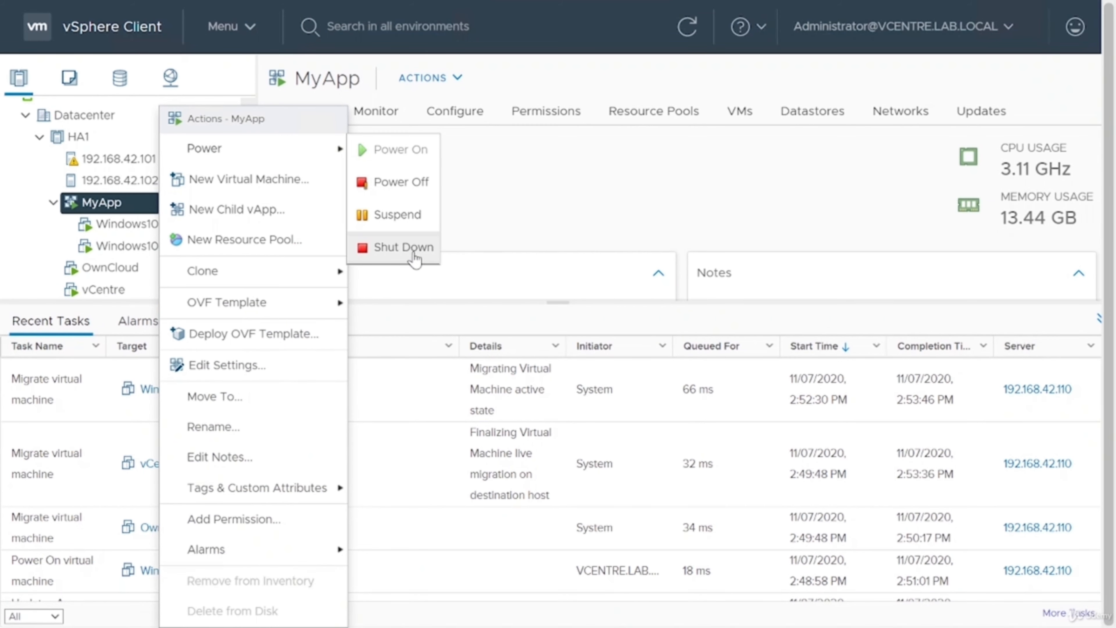
click(413, 253)
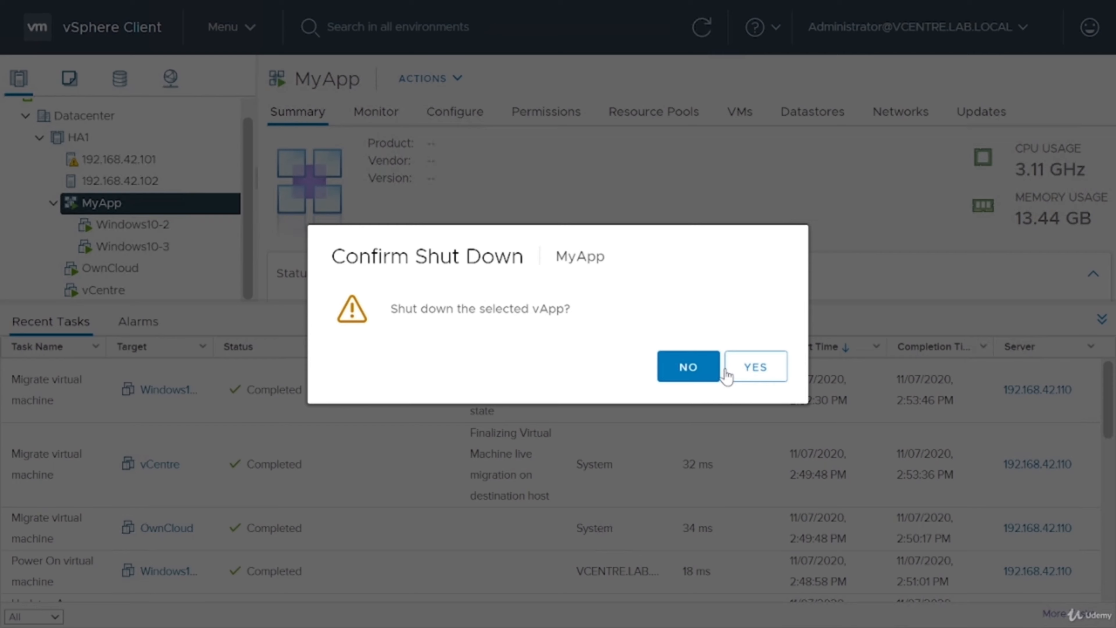
click(746, 374)
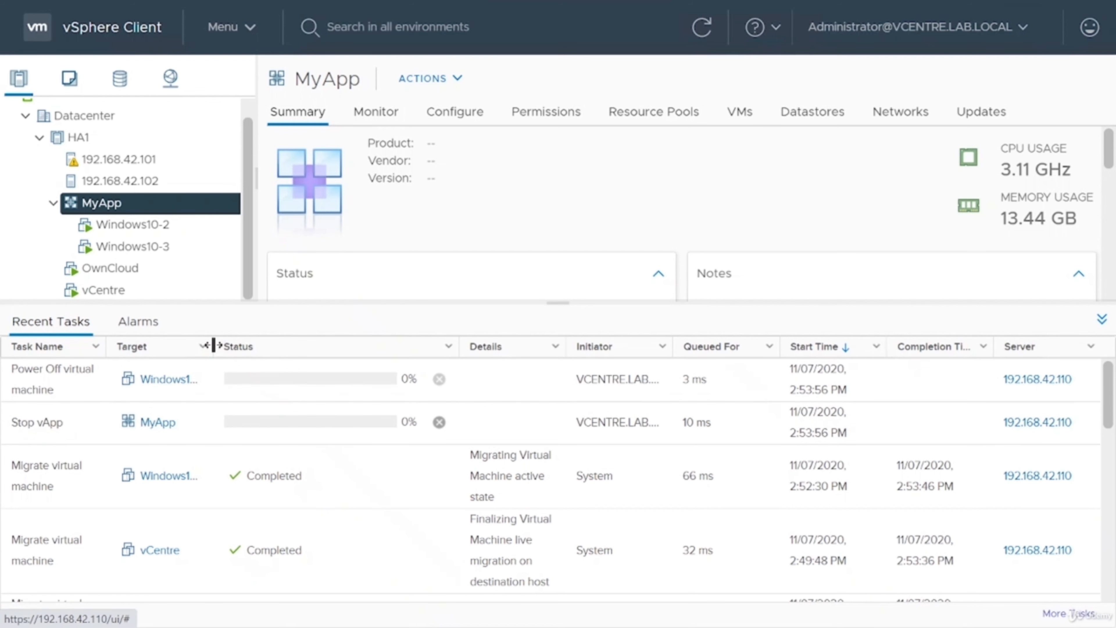
Widen the Target column of the recent tasks and review MyApp's start order and shutdown settings without changing them.
drag(214, 346, 292, 346)
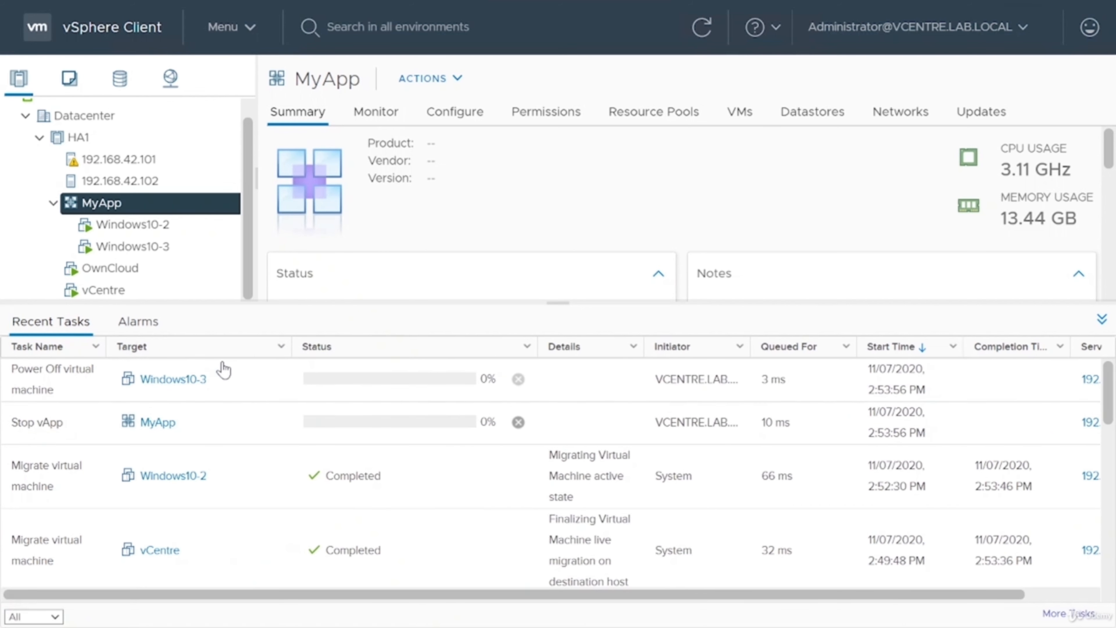
right_click(152, 214)
click(229, 366)
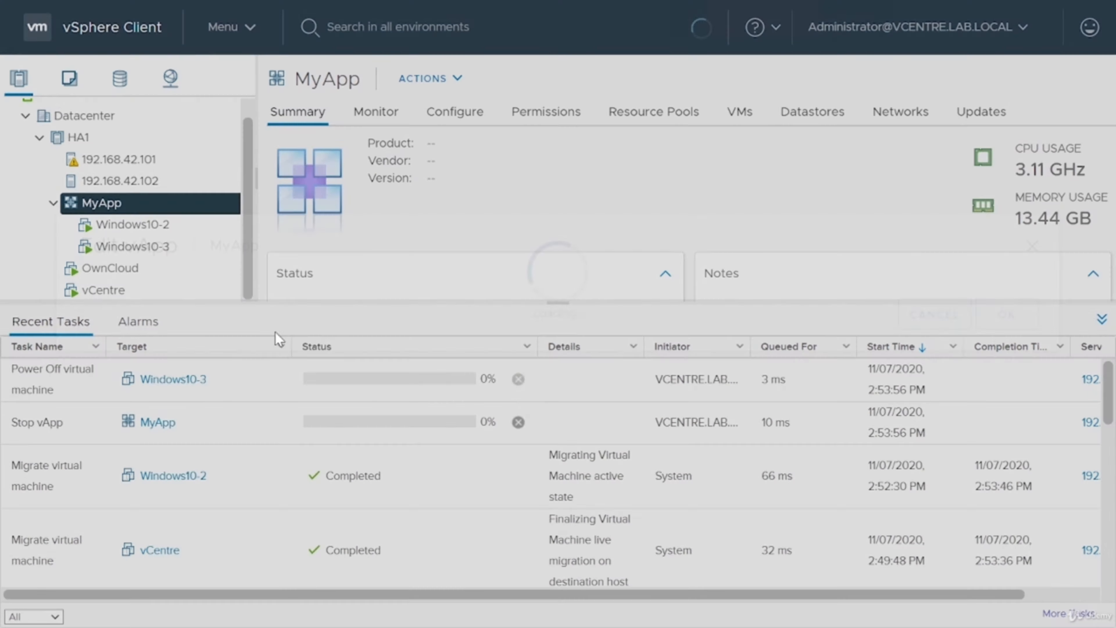
click(222, 108)
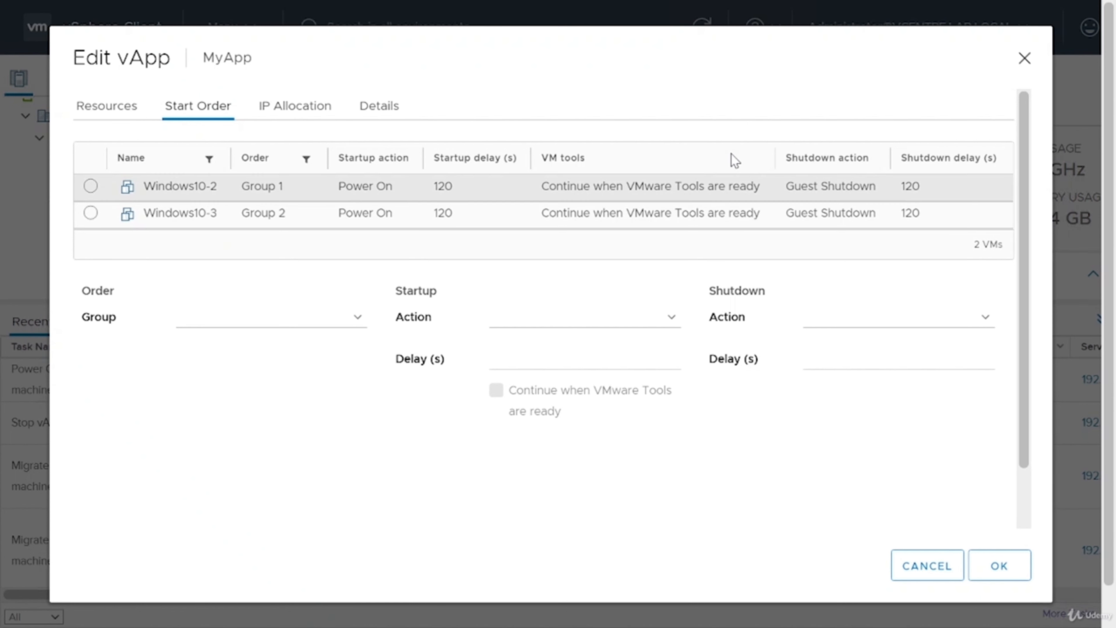
click(938, 575)
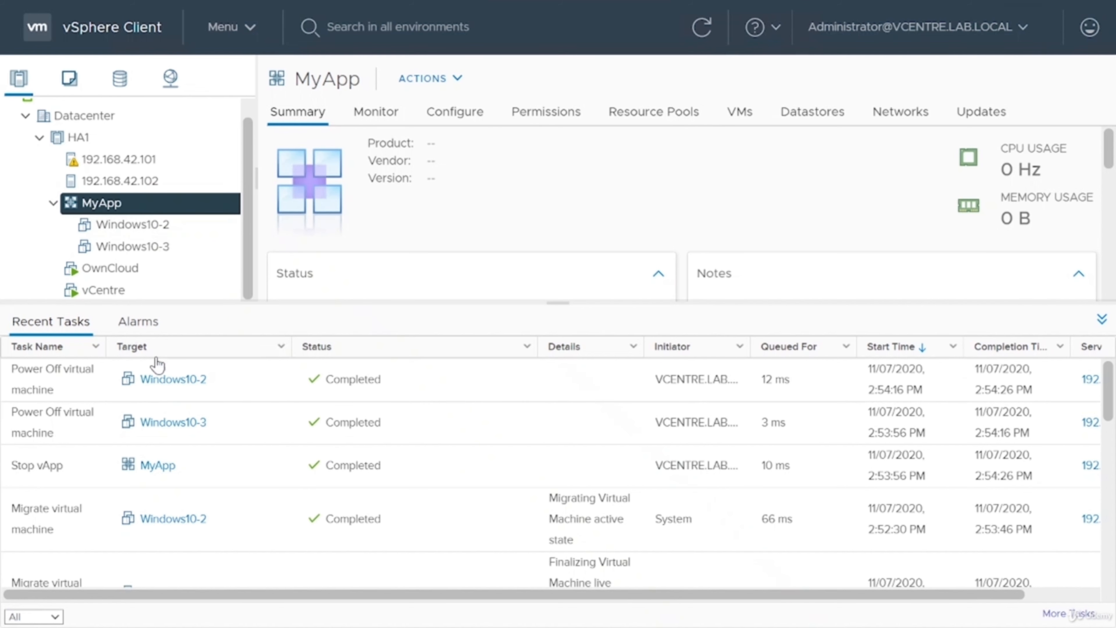
Power on the MyApp vApp.
right_click(97, 210)
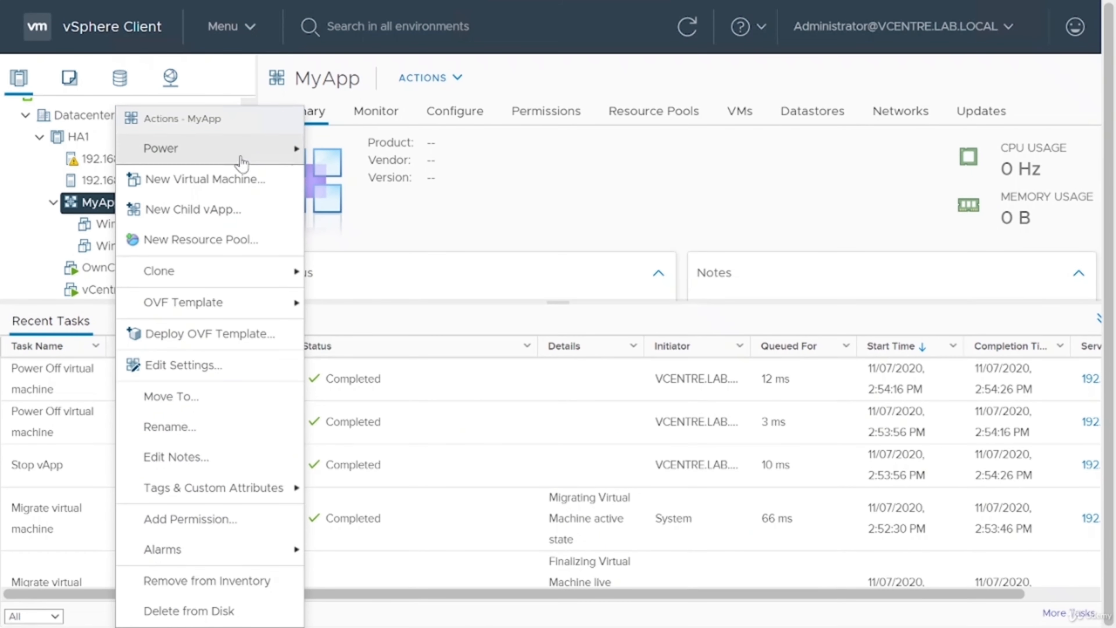
mouse_move(255, 154)
click(357, 149)
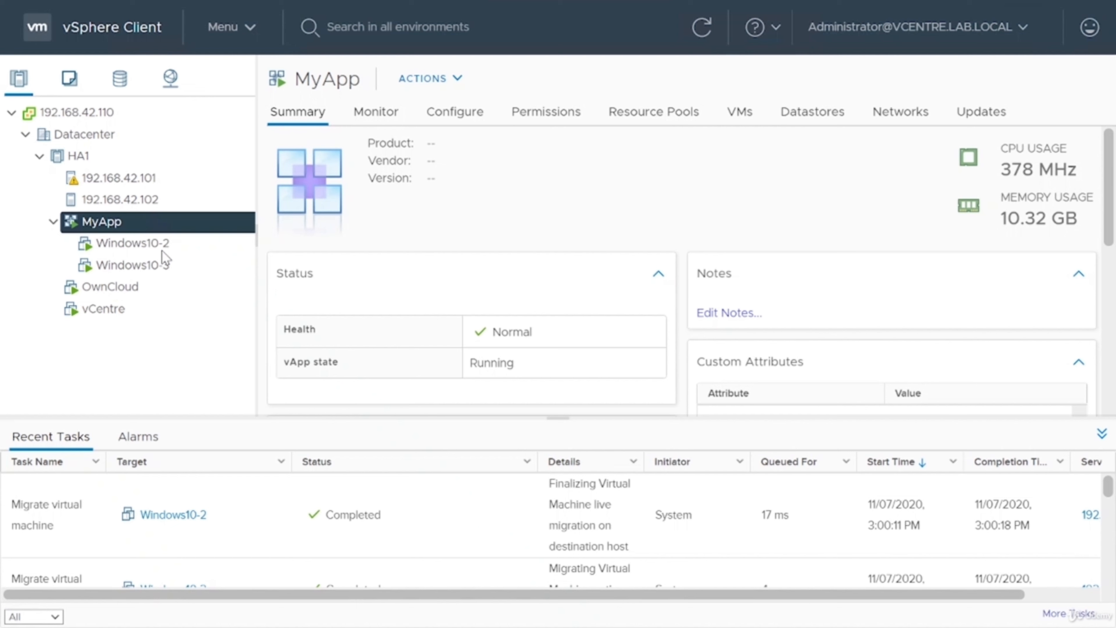
Move the Windows10-2 and Windows10-3 virtual machines out of MyApp into the HA1 cluster.
click(136, 250)
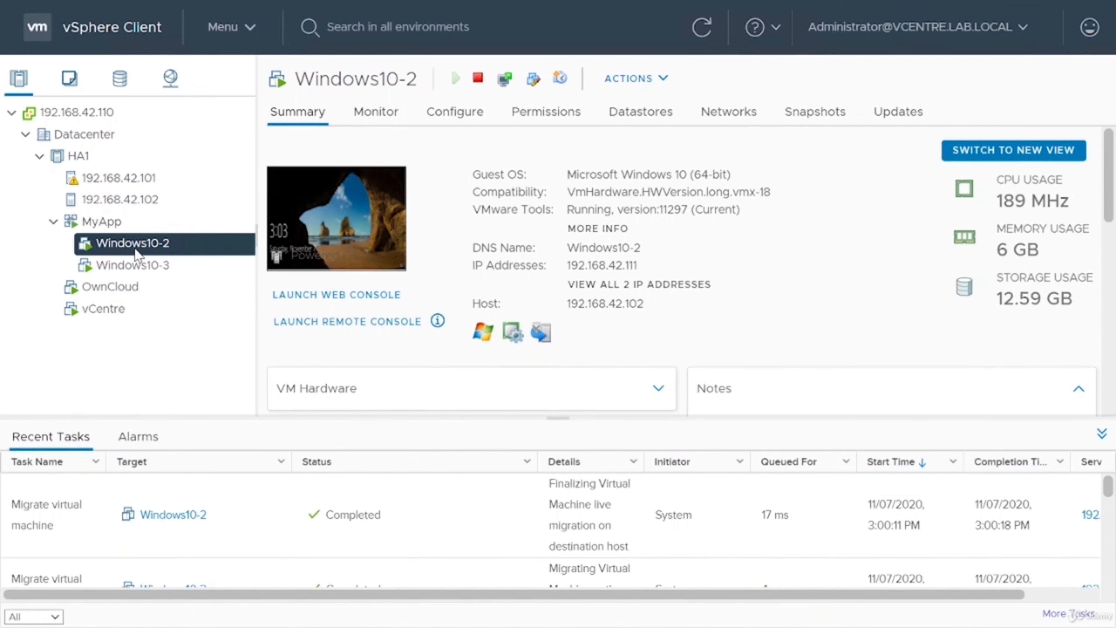
drag(136, 250, 82, 162)
drag(130, 244, 78, 158)
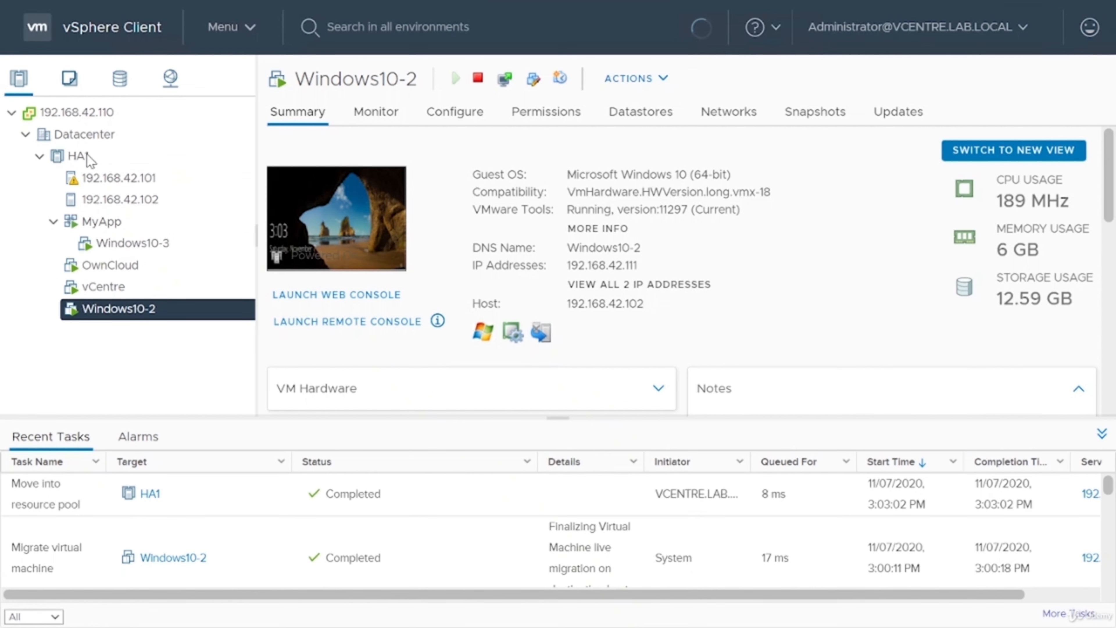
Delete the emptied MyApp vApp from disk and confirm the deletion.
right_click(143, 232)
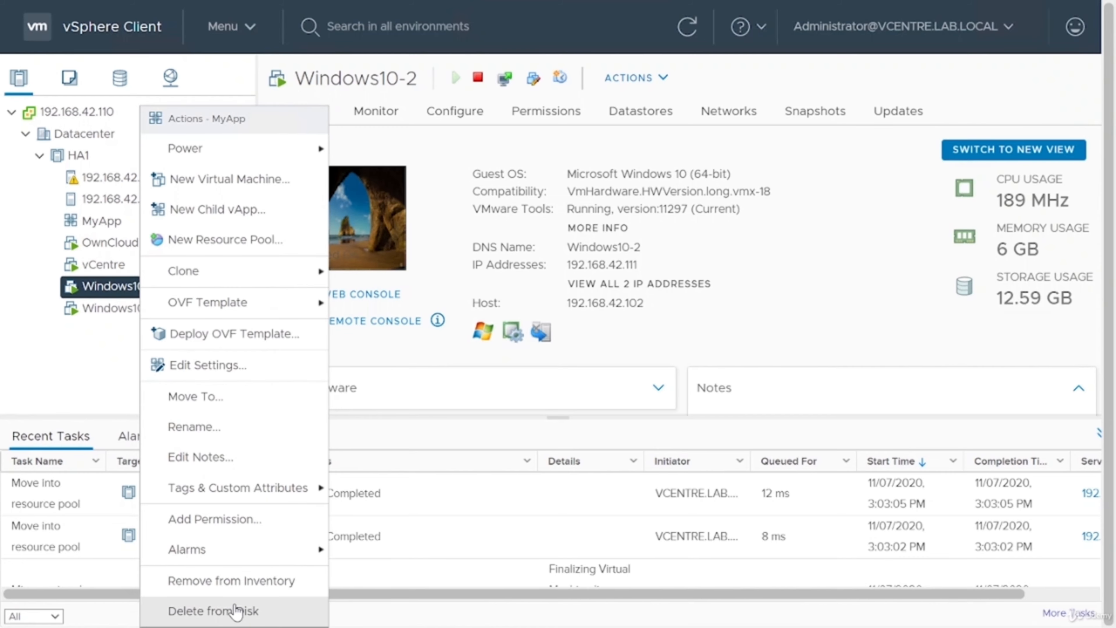
click(235, 609)
click(777, 393)
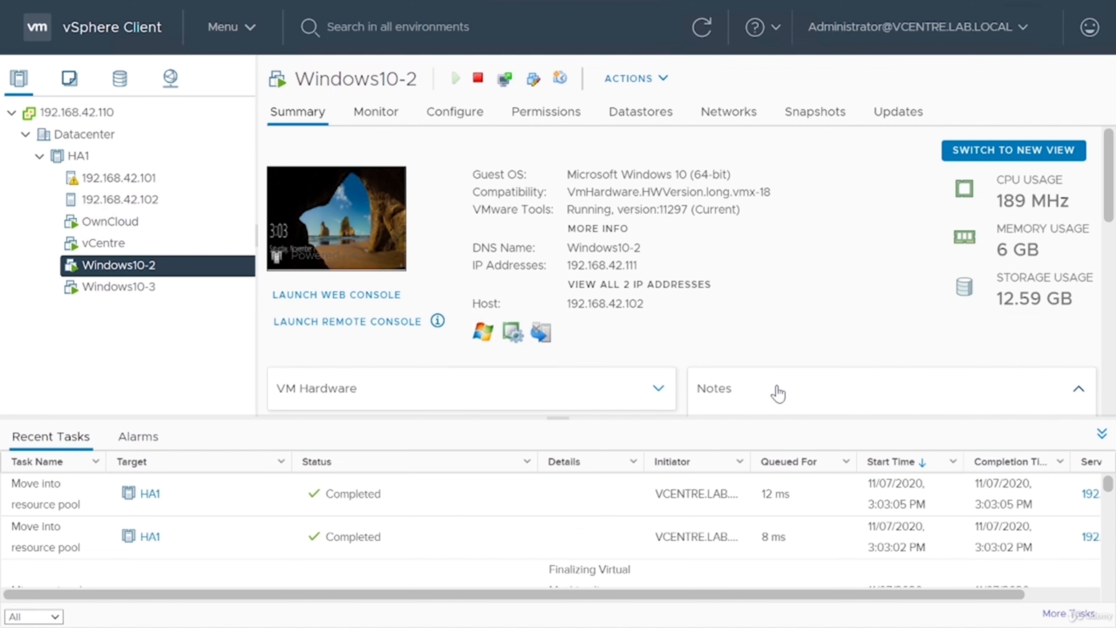